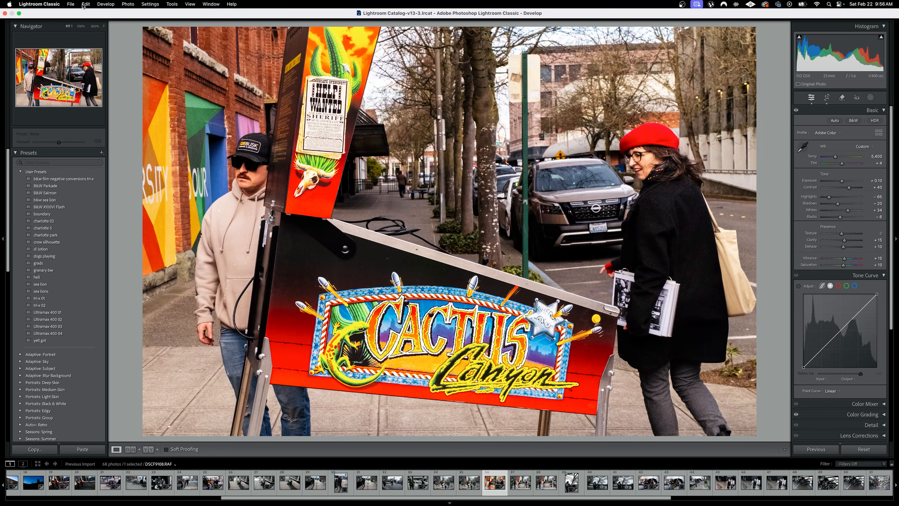
Step: Undo the custom white balance change and compare the photo with the Basic adjustments hidden and shown
{"action": "left_click", "coordinate": [85, 4]}
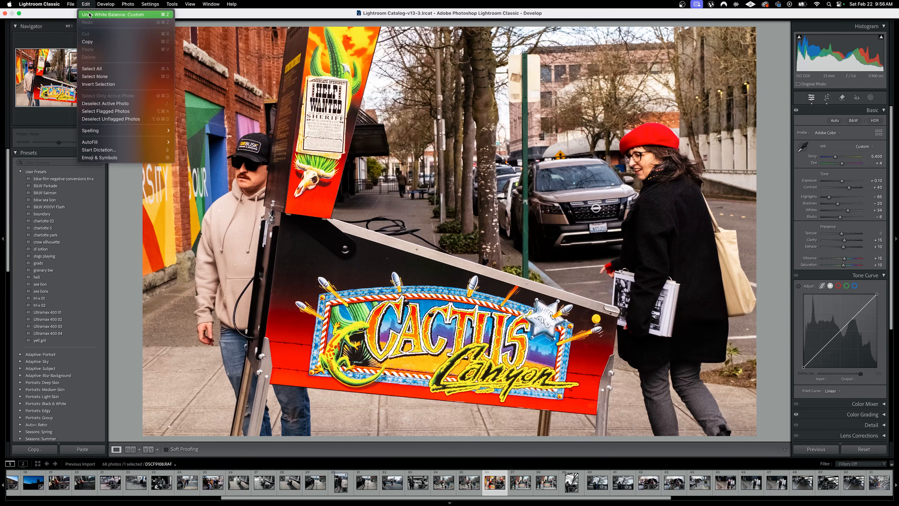
{"action": "left_click", "coordinate": [93, 15]}
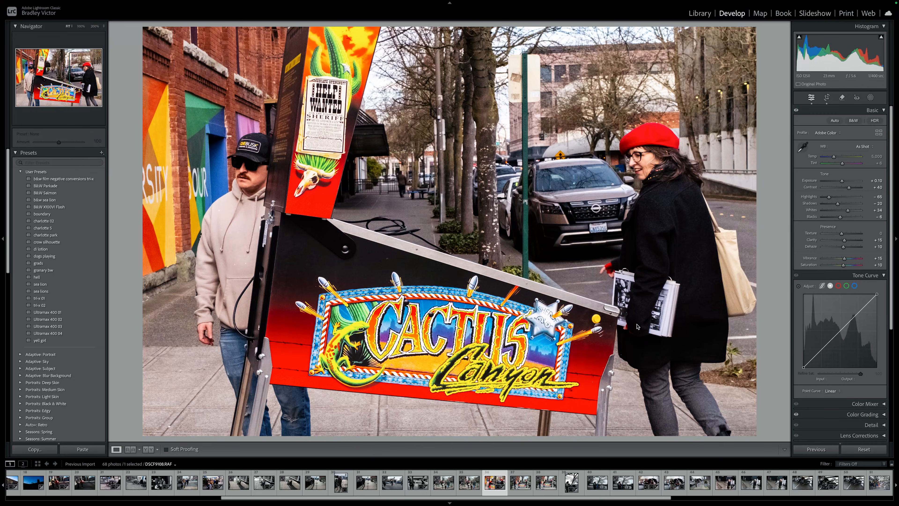
{"action": "left_click", "coordinate": [797, 112]}
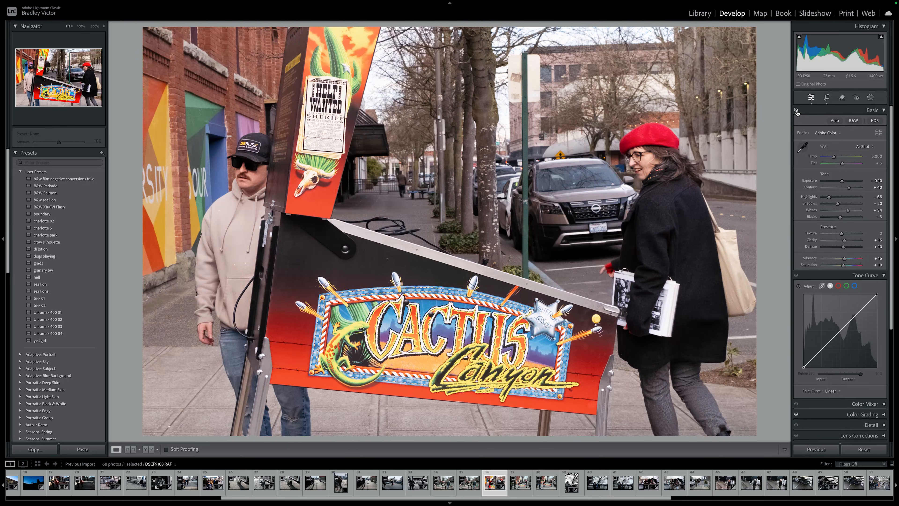
{"action": "left_click", "coordinate": [797, 111]}
Step: Examine the photo's crop against the full uncropped frame in the Crop tool, keeping the crop and Basic adjustments as they are
{"action": "left_click", "coordinate": [828, 98]}
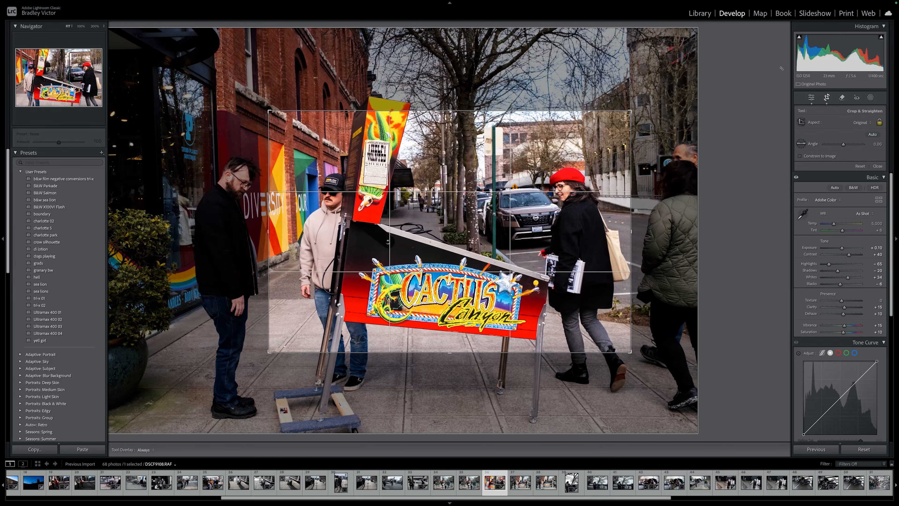
{"action": "left_click", "coordinate": [811, 97]}
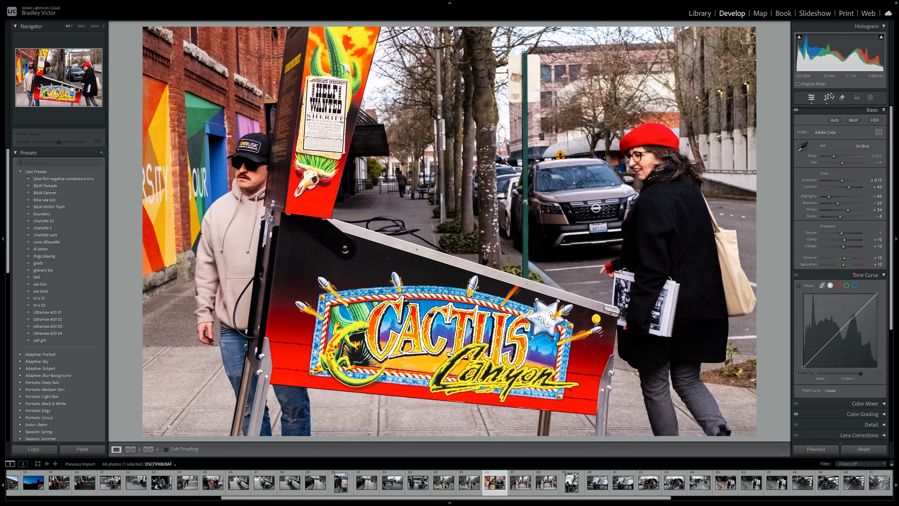
{"action": "left_click", "coordinate": [830, 95]}
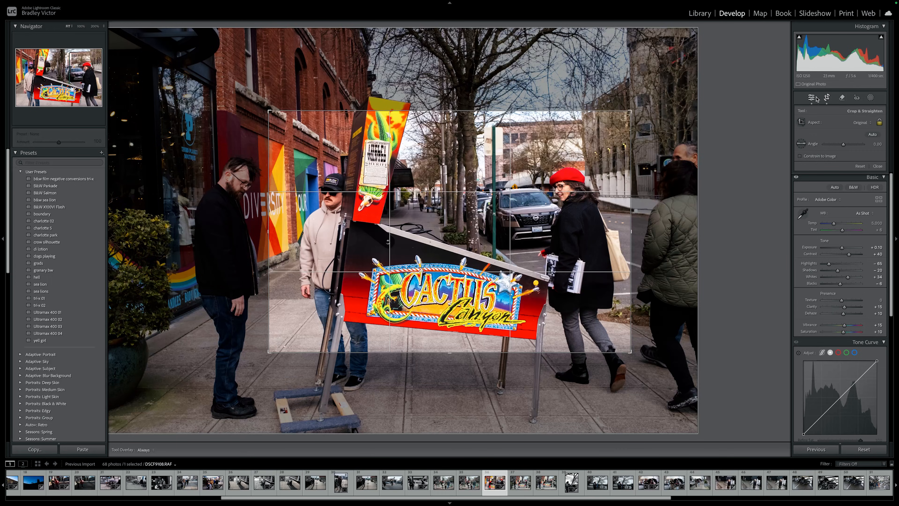
{"action": "left_click", "coordinate": [811, 98]}
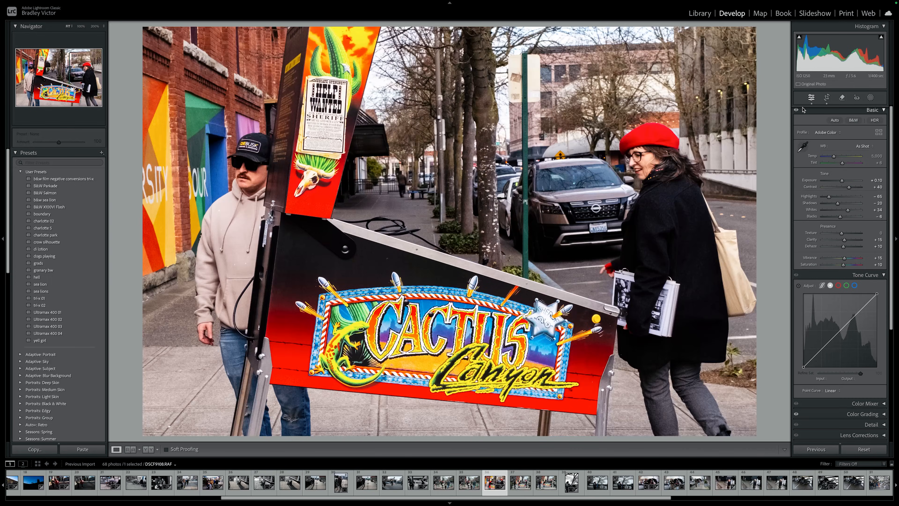
{"action": "left_click", "coordinate": [796, 111]}
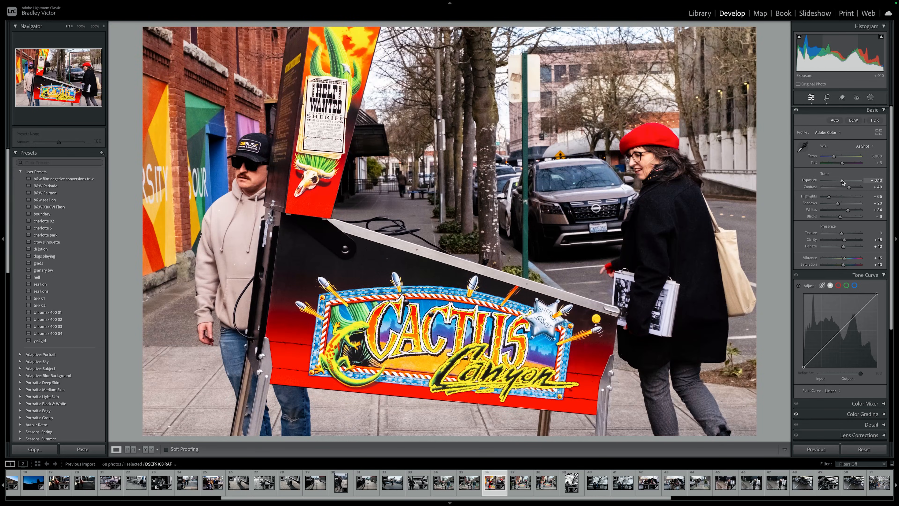
Step: Try the photo with default Contrast and return Exposure to +0.10 and Contrast to +40
{"action": "double_click", "coordinate": [842, 181]}
{"action": "left_click_drag", "start_coordinate": [842, 181], "coordinate": [843, 181]}
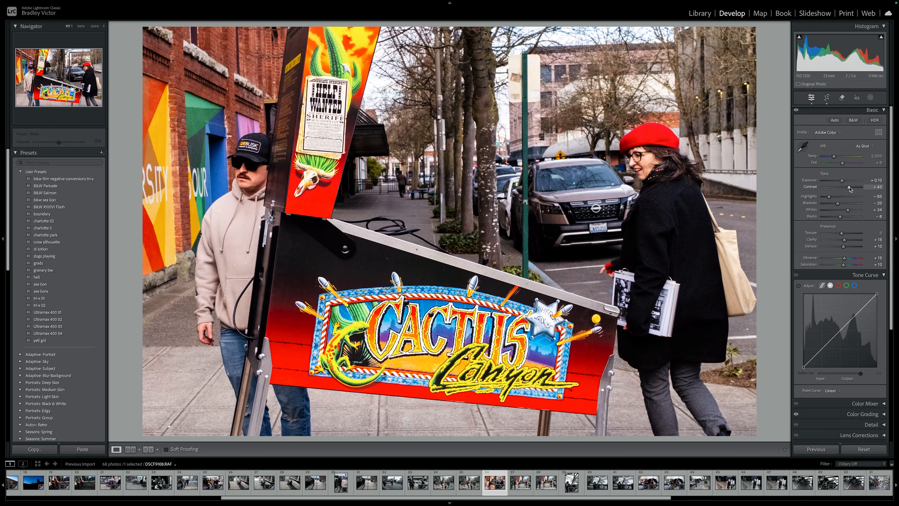
{"action": "double_click", "coordinate": [849, 187]}
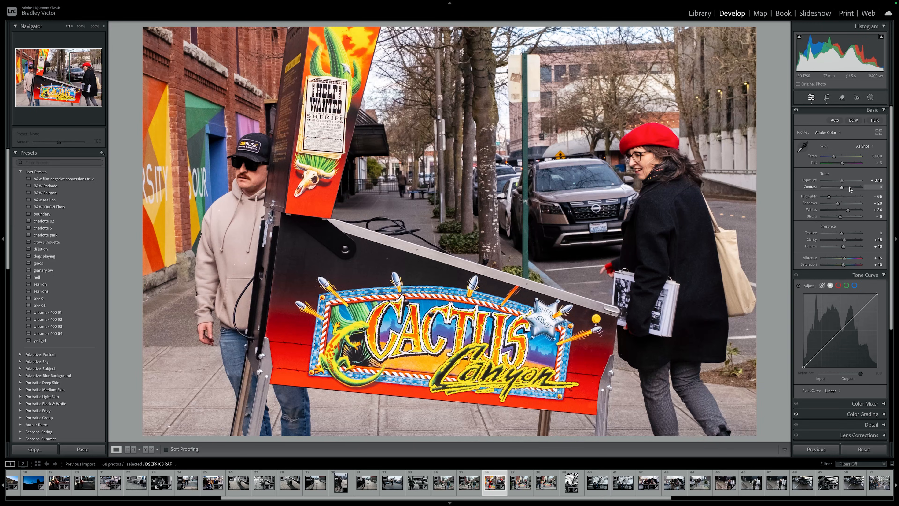
{"action": "mouse_move", "coordinate": [843, 189]}
{"action": "left_mouse_down"}
{"action": "mouse_move", "coordinate": [859, 191]}
{"action": "mouse_move", "coordinate": [849, 190]}
{"action": "left_mouse_up"}
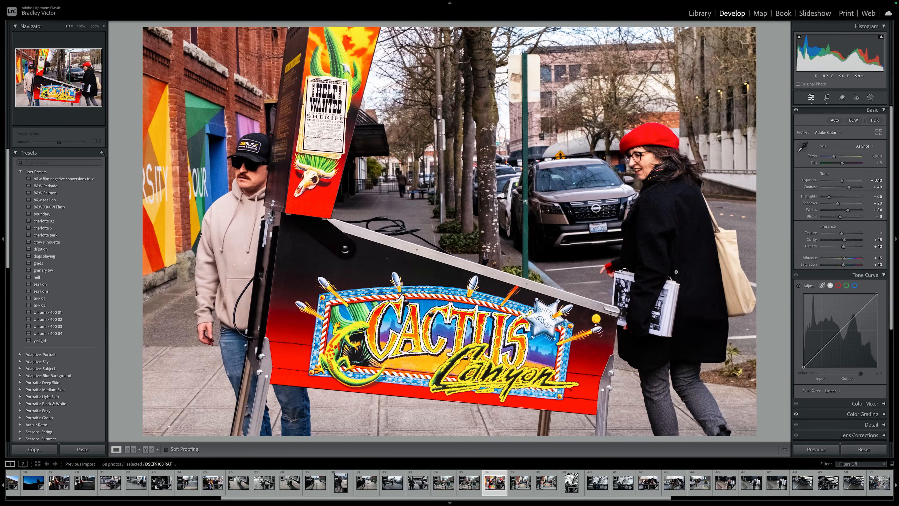
Step: Try different Highlights, Shadows, Whites and Blacks amounts, returning them to -65, -20, +34 and -6
{"action": "double_click", "coordinate": [829, 196]}
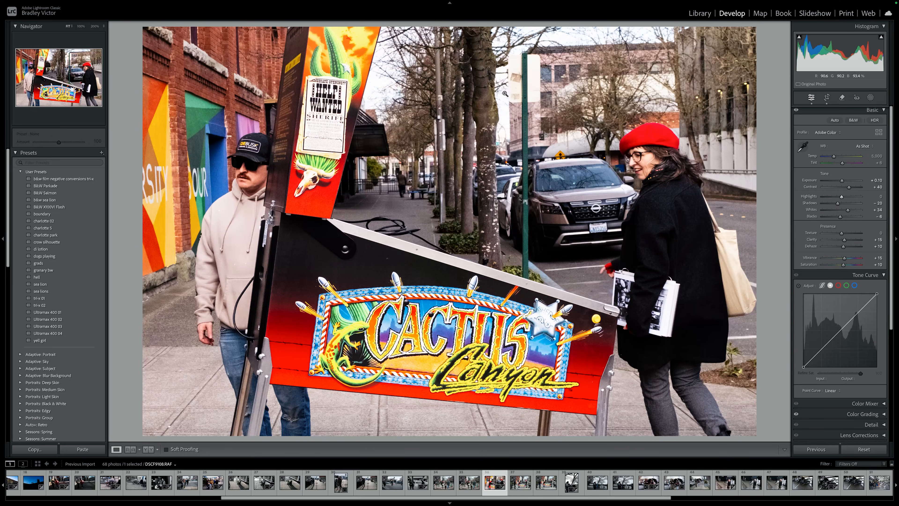
{"action": "left_click_drag", "start_coordinate": [842, 196], "coordinate": [830, 200]}
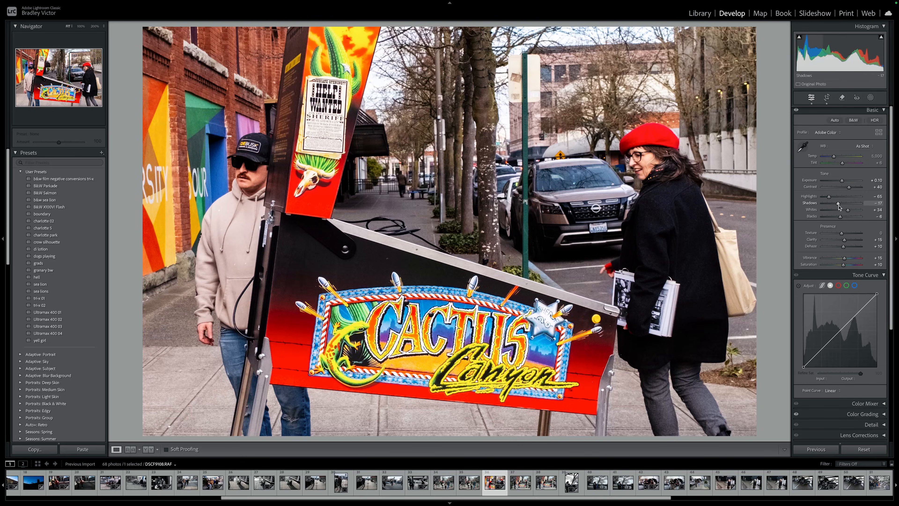
{"action": "left_click_drag", "start_coordinate": [839, 207], "coordinate": [837, 208]}
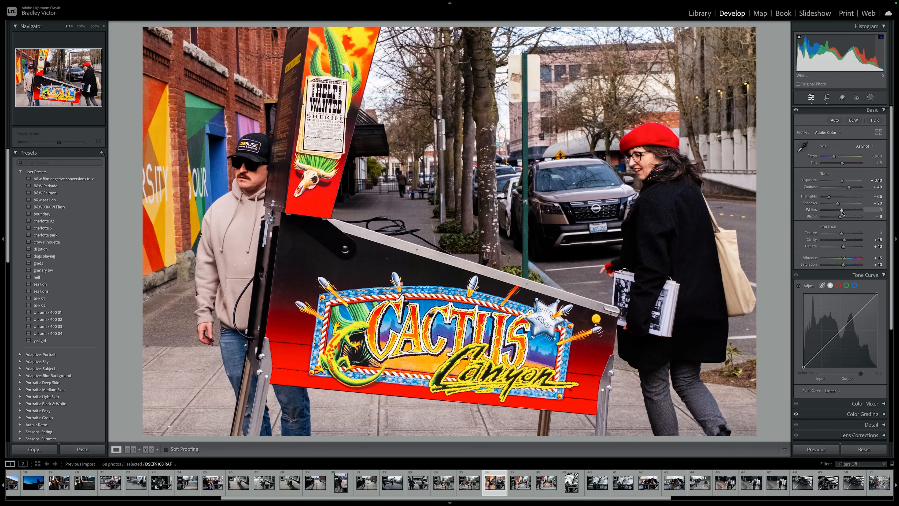
{"action": "left_click_drag", "start_coordinate": [842, 212], "coordinate": [849, 213]}
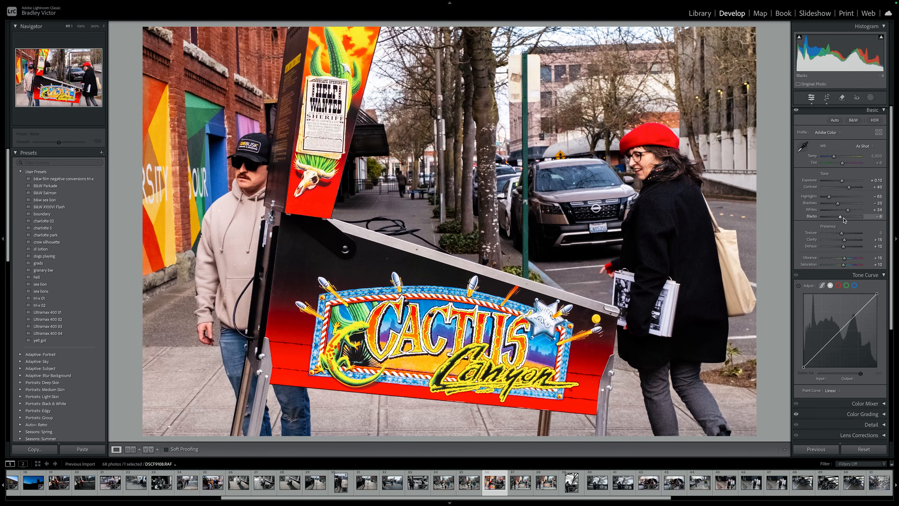
{"action": "left_click_drag", "start_coordinate": [840, 217], "coordinate": [842, 219]}
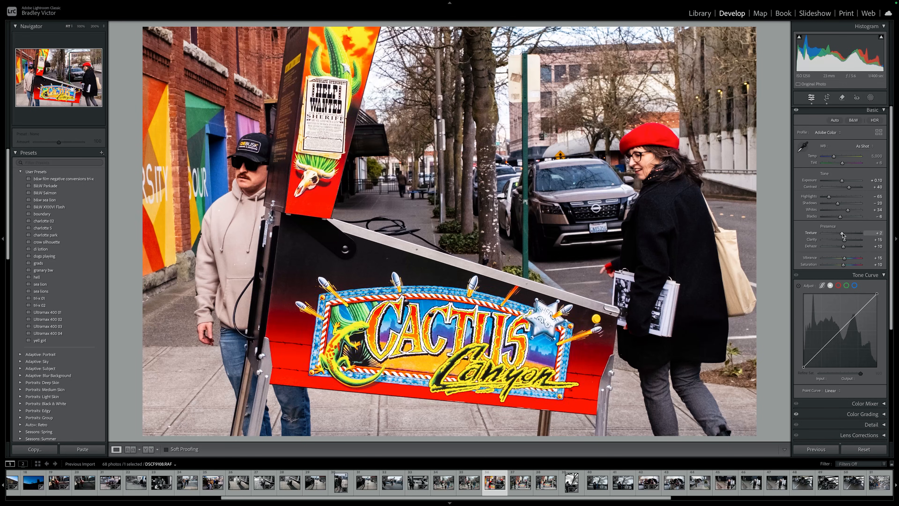
Step: Try Texture at +100 and undo the change
{"action": "left_click_drag", "start_coordinate": [843, 234], "coordinate": [873, 238]}
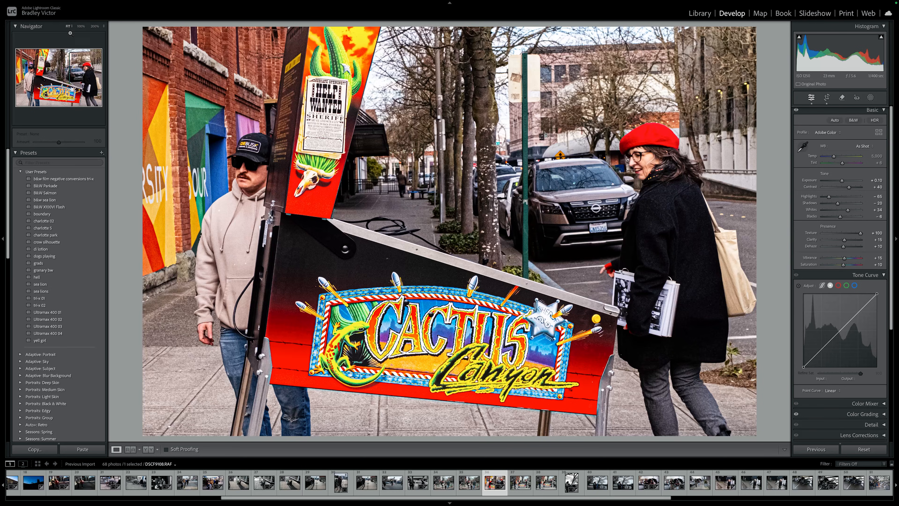
{"action": "left_click", "coordinate": [85, 4]}
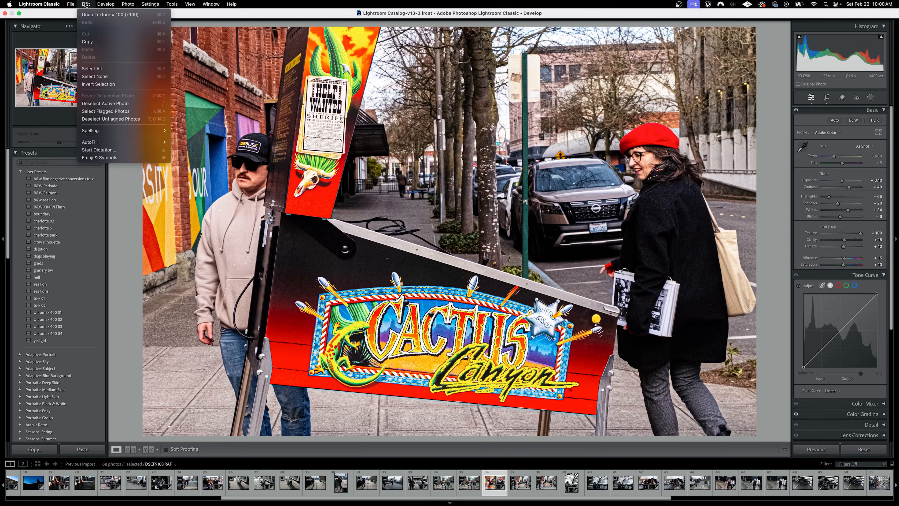
{"action": "left_click", "coordinate": [91, 15]}
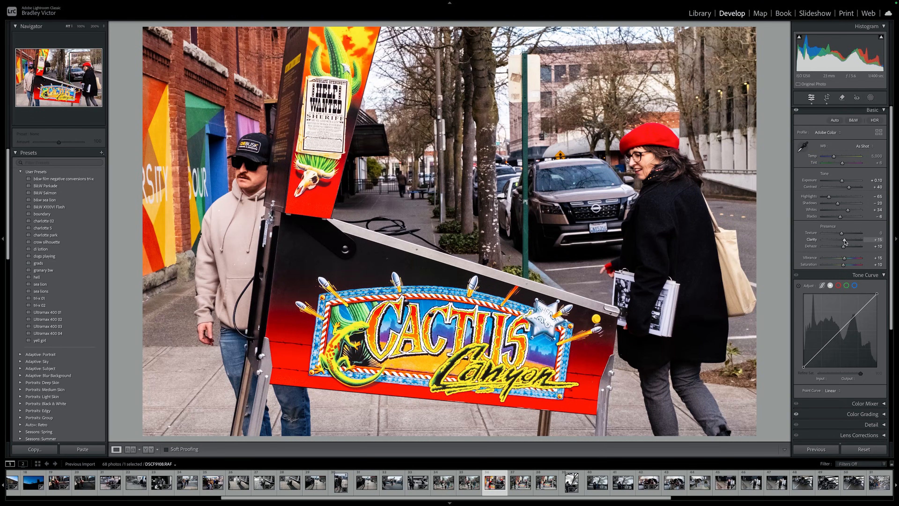
Step: Try Clarity at +100 and Dehaze at 0, returning them to +15 and +10
{"action": "left_click_drag", "start_coordinate": [845, 241], "coordinate": [863, 241]}
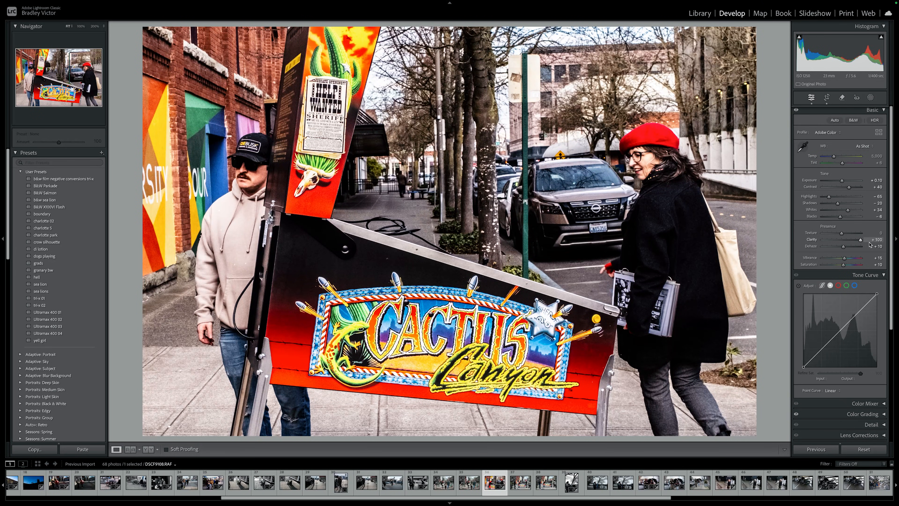
{"action": "left_click_drag", "start_coordinate": [861, 240], "coordinate": [845, 241]}
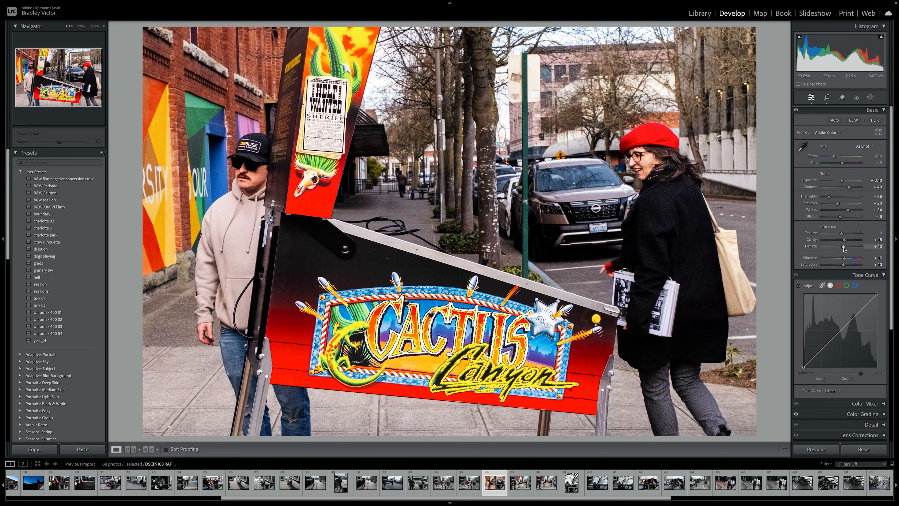
{"action": "left_click_drag", "start_coordinate": [845, 249], "coordinate": [841, 250]}
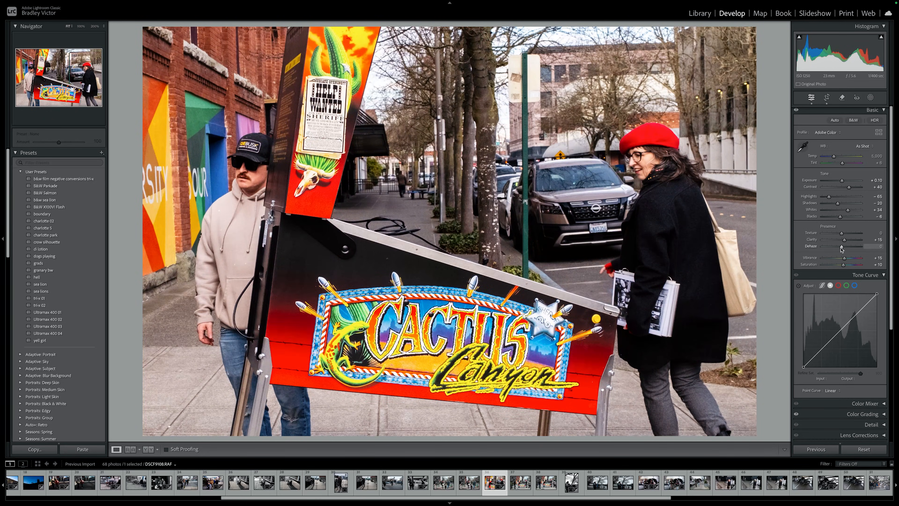
{"action": "left_click_drag", "start_coordinate": [842, 247], "coordinate": [845, 248]}
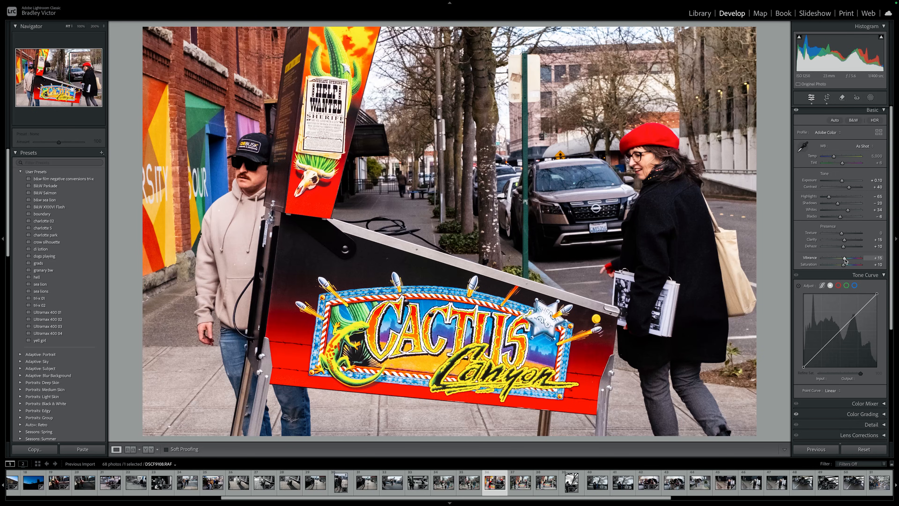
Step: Try resetting Vibrance and Saturation to 0 one at a time, undoing each reset
{"action": "double_click", "coordinate": [844, 261]}
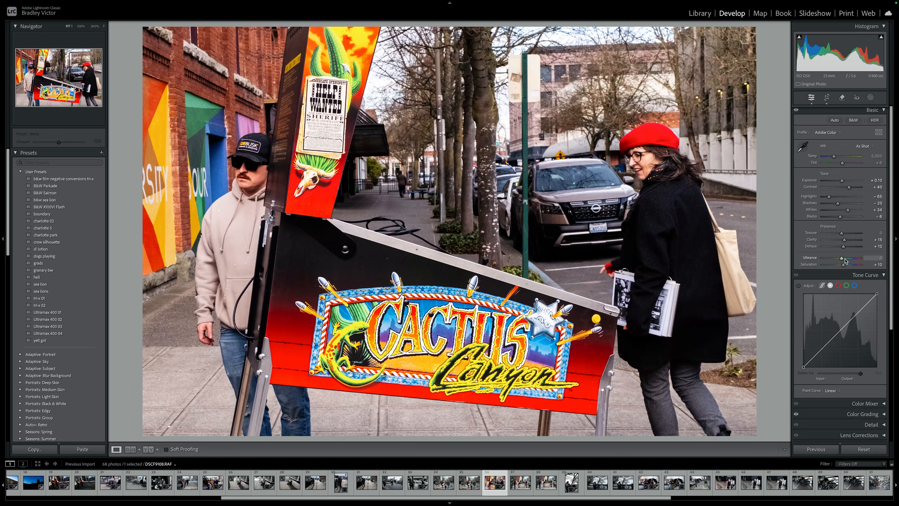
{"action": "key", "text": "ctrl+z"}
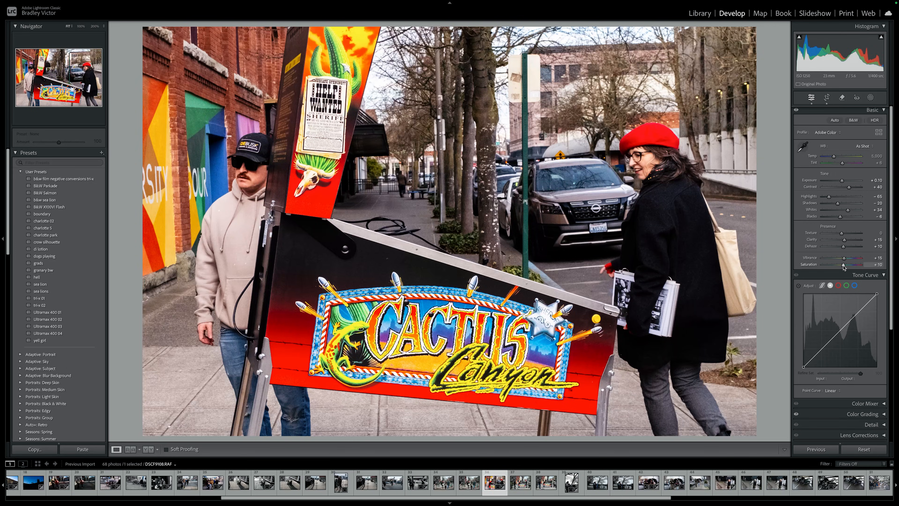
{"action": "double_click", "coordinate": [843, 265]}
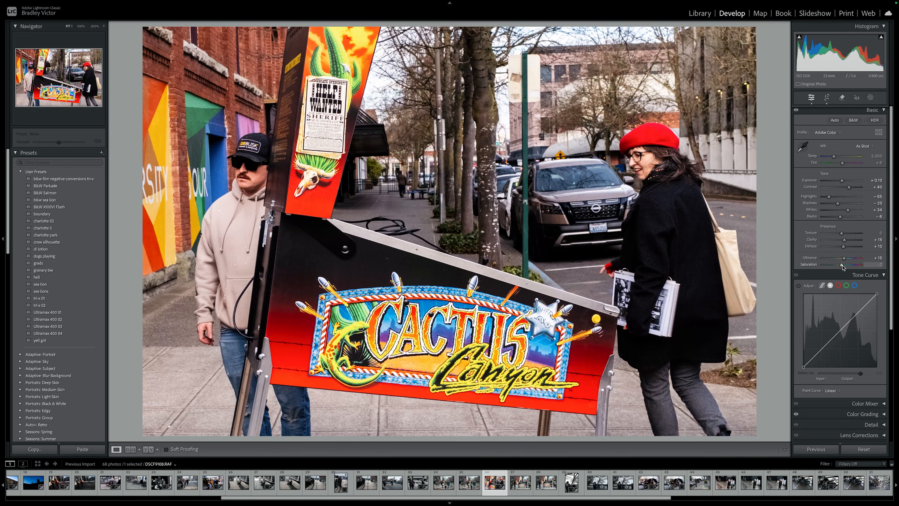
{"action": "key", "text": "ctrl+z"}
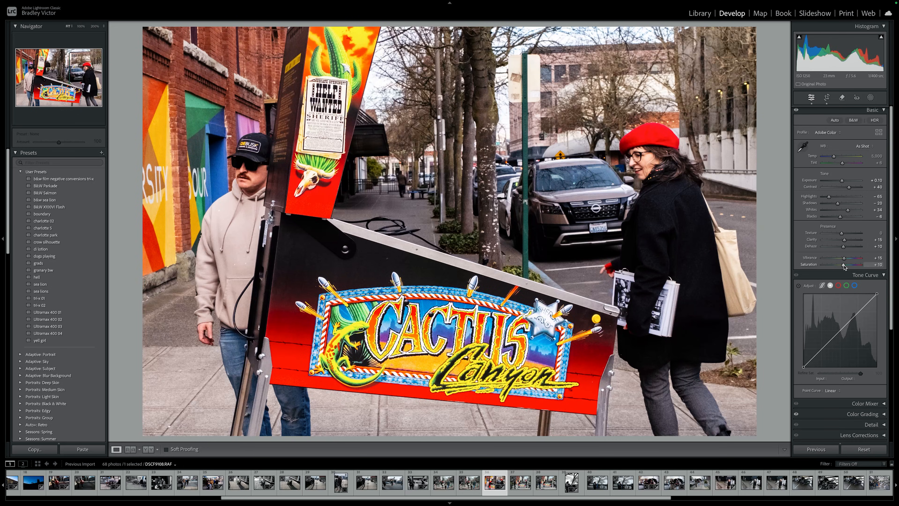
Step: Examine the photo's sharpening and noise reduction settings in the Detail section, leaving them unchanged
{"action": "scroll", "coordinate": [865, 312], "scroll_direction": "down", "scroll_amount": 3}
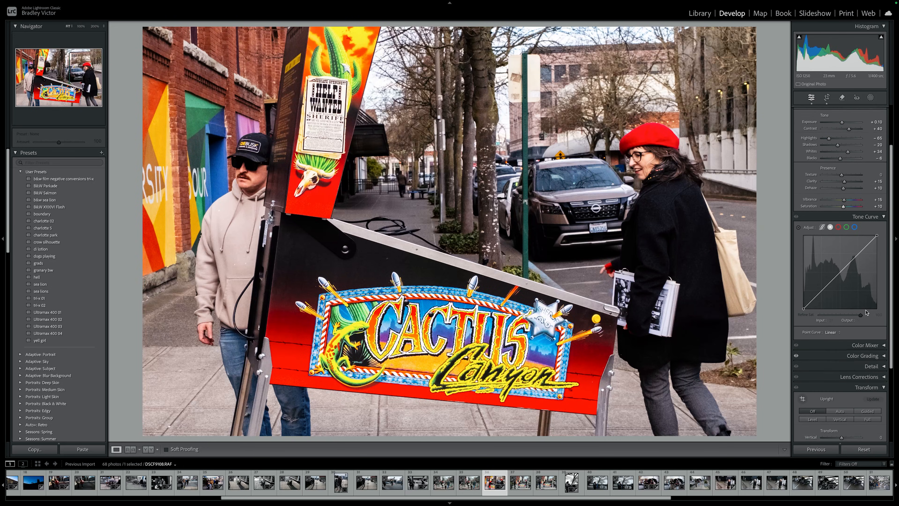
{"action": "scroll", "coordinate": [866, 311], "scroll_direction": "down", "scroll_amount": 3}
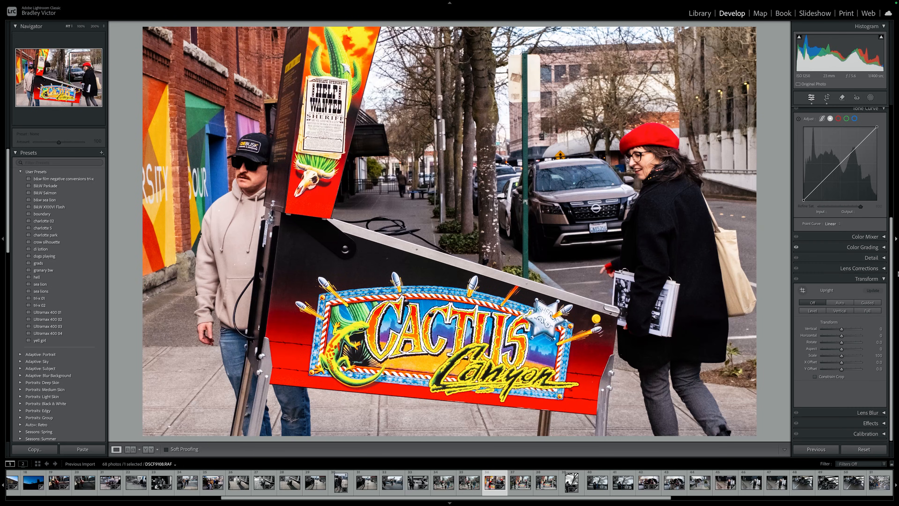
{"action": "left_click", "coordinate": [872, 258]}
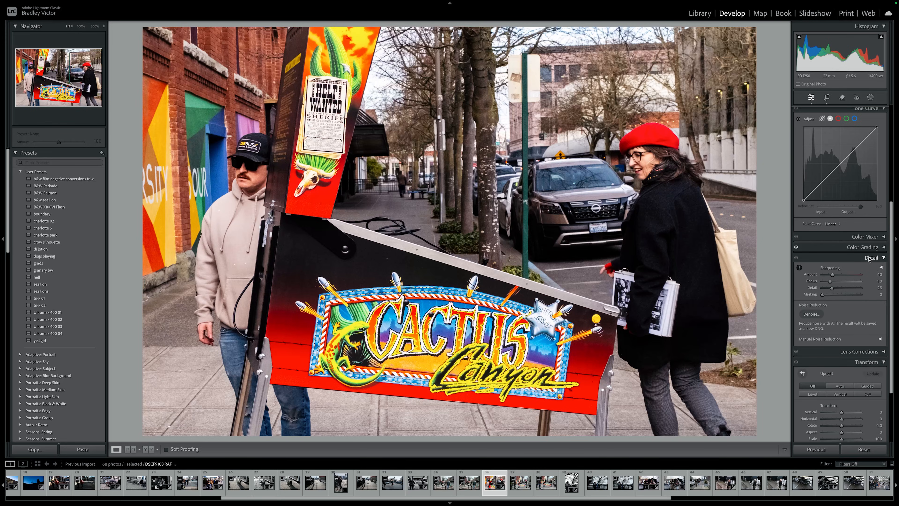
{"action": "left_click", "coordinate": [883, 258]}
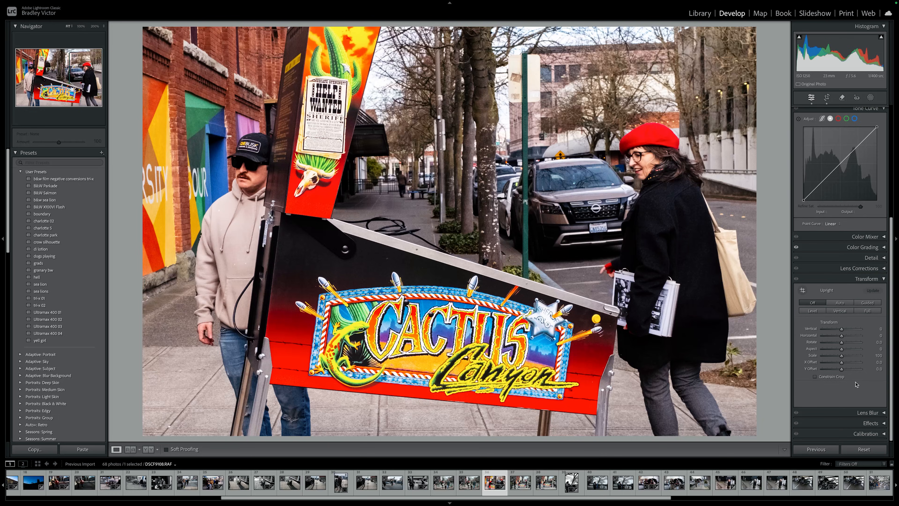
Step: Compare the photo with lens profile corrections off and on, leaving both Remove Chromatic Aberration and Enable Profile Corrections enabled
{"action": "left_click", "coordinate": [883, 269]}
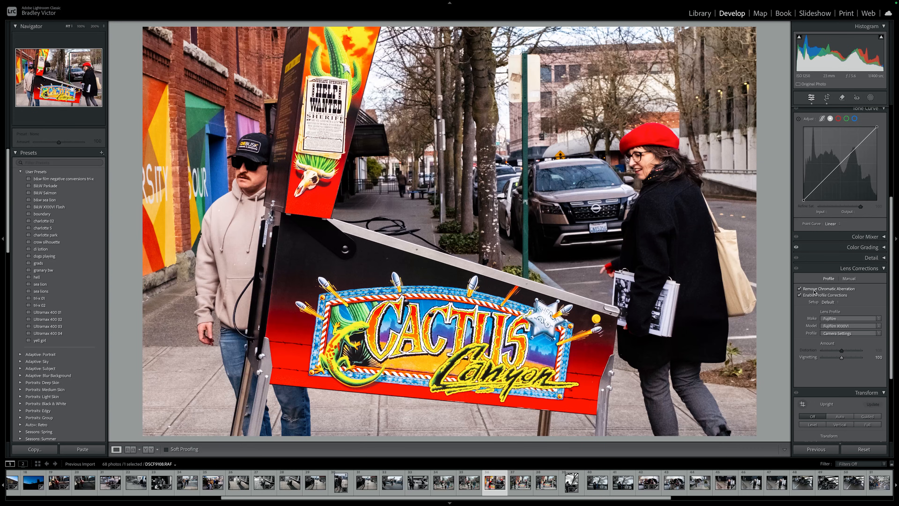
{"action": "left_click", "coordinate": [799, 295]}
{"action": "left_click", "coordinate": [799, 289]}
{"action": "left_click", "coordinate": [799, 295]}
{"action": "left_click", "coordinate": [800, 295]}
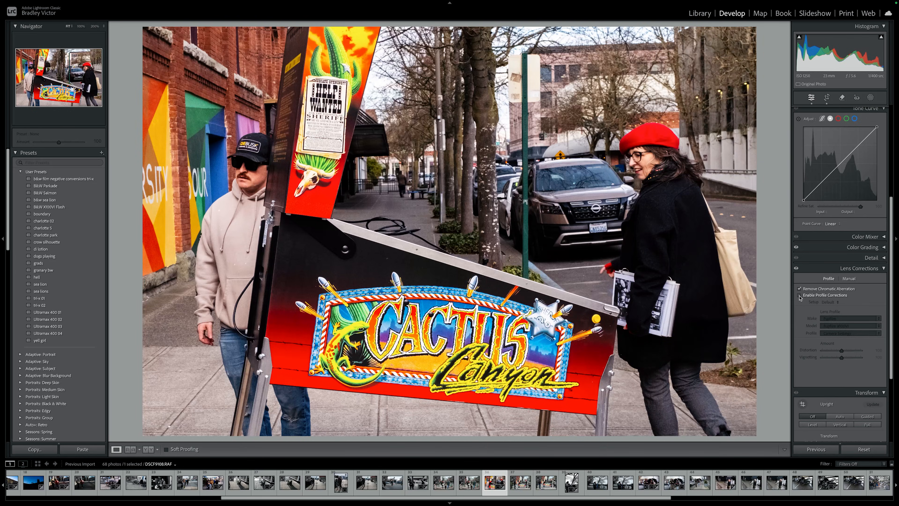
{"action": "left_click", "coordinate": [800, 296]}
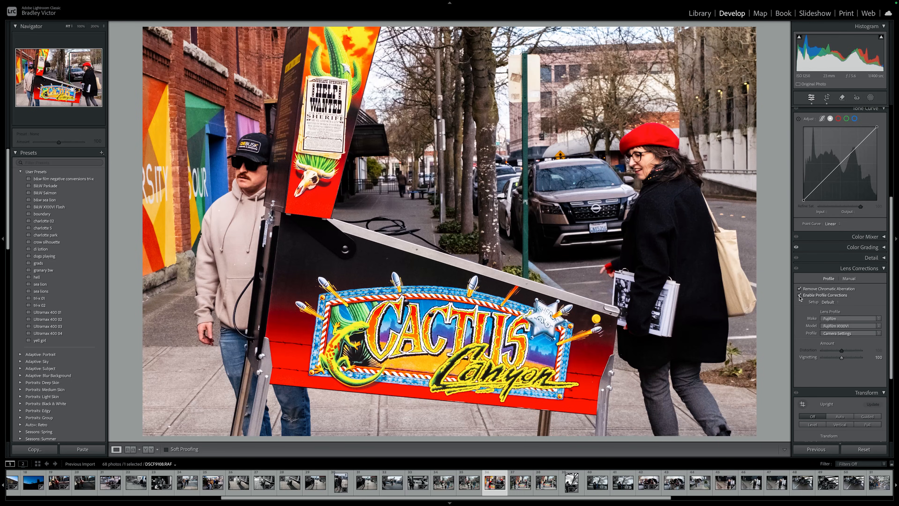
{"action": "scroll", "coordinate": [870, 352], "scroll_direction": "down", "scroll_amount": 3}
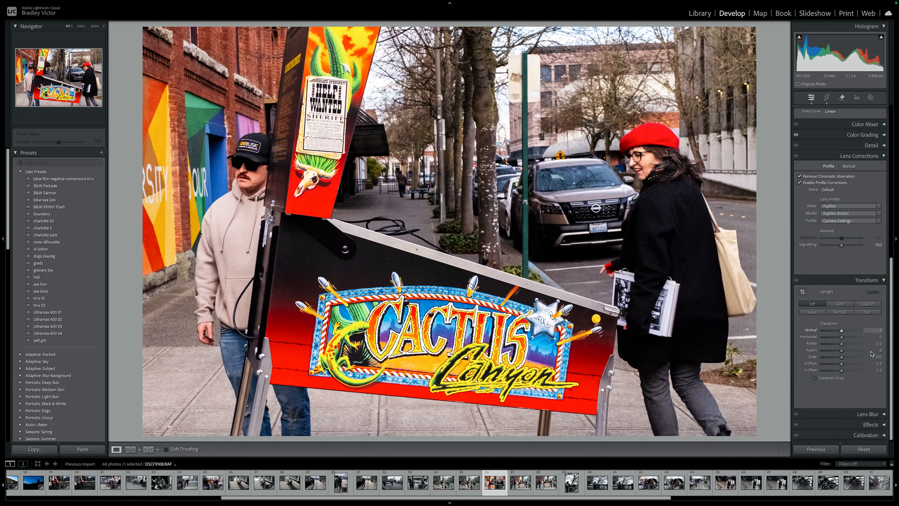
Step: Try Texture at +100, Clarity at +79 and Saturation at -13 on the Cactus Canyon photo
{"action": "scroll", "coordinate": [853, 357], "scroll_direction": "up", "scroll_amount": 8}
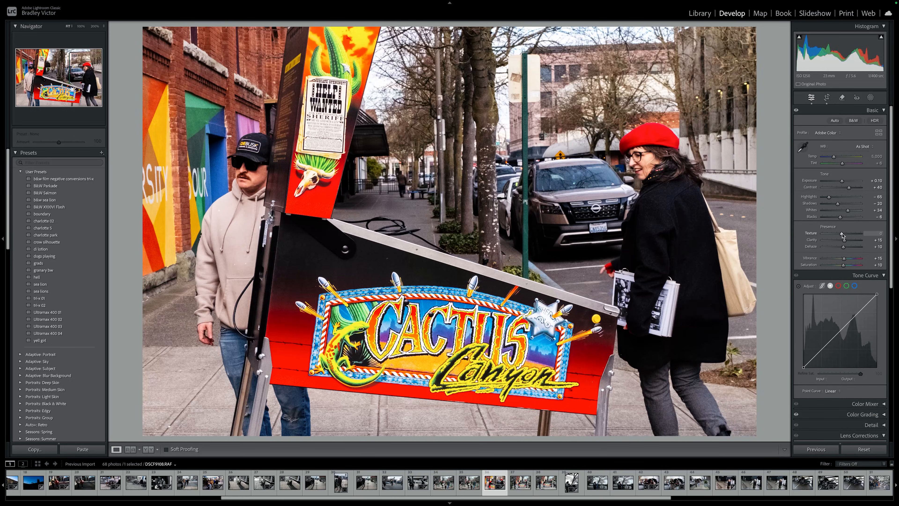
{"action": "left_click_drag", "start_coordinate": [842, 235], "coordinate": [863, 234]}
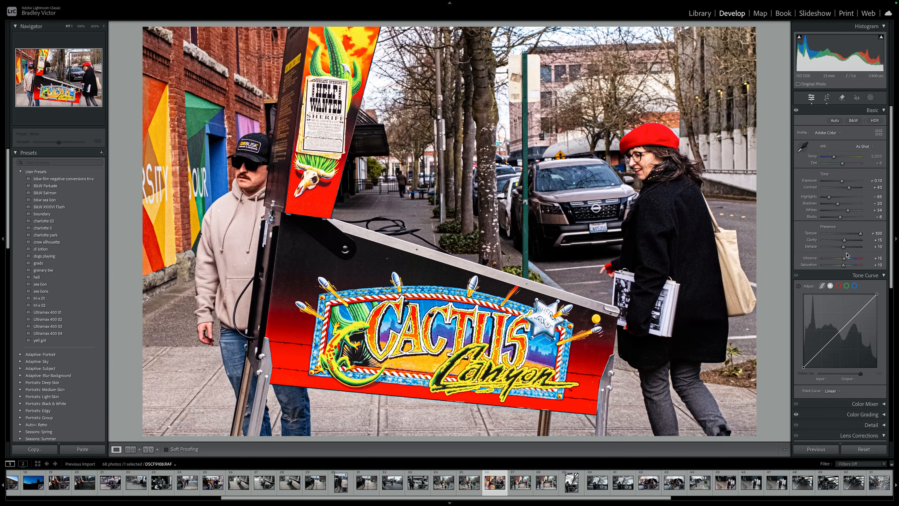
{"action": "left_click_drag", "start_coordinate": [845, 268], "coordinate": [856, 244]}
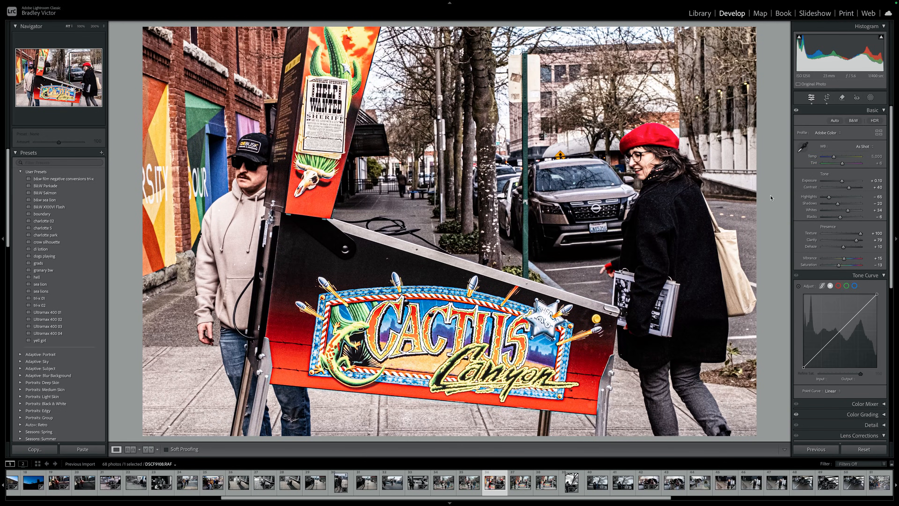
Step: Undo the latest Clarity, Saturation and Texture changes one at a time
{"action": "mouse_move", "coordinate": [194, 3]}
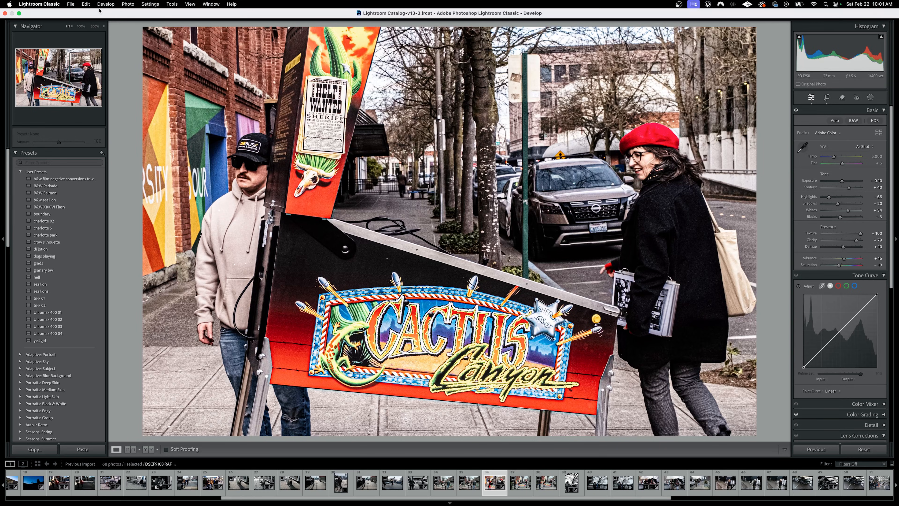
{"action": "left_click", "coordinate": [85, 4]}
{"action": "left_click", "coordinate": [96, 18]}
{"action": "left_click", "coordinate": [88, 5]}
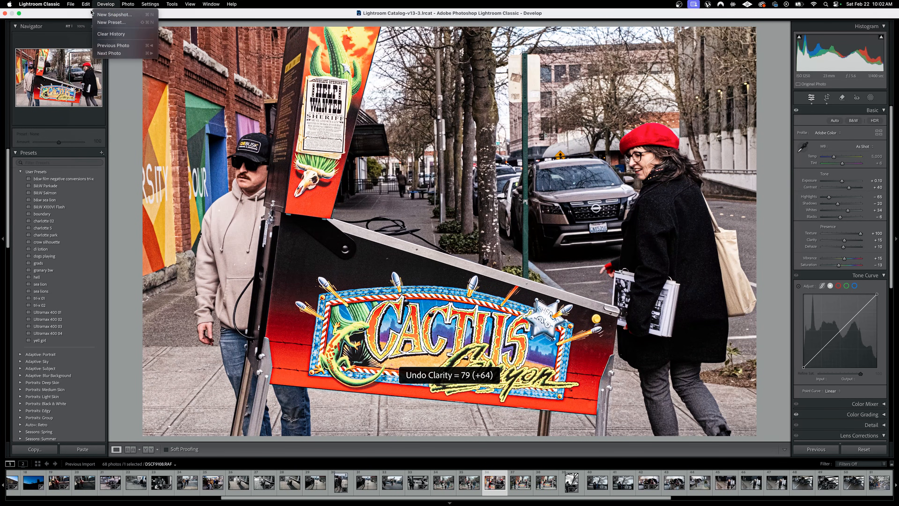
{"action": "left_click", "coordinate": [88, 14]}
{"action": "left_click", "coordinate": [88, 5]}
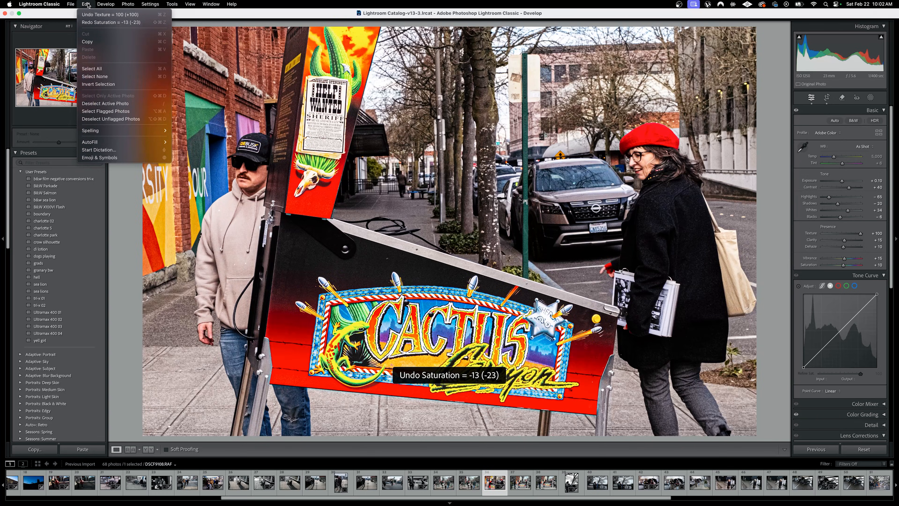
{"action": "left_click", "coordinate": [96, 15]}
{"action": "left_click", "coordinate": [88, 4]}
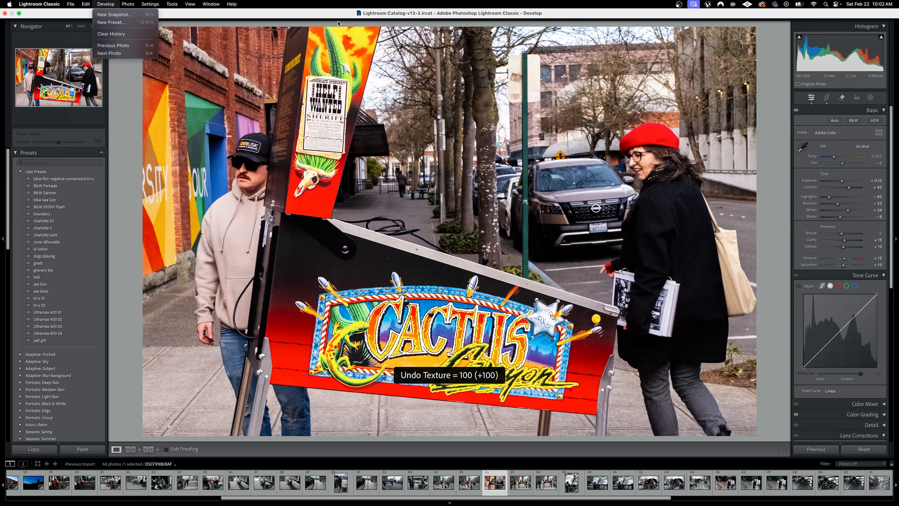
{"action": "key", "text": "Escape"}
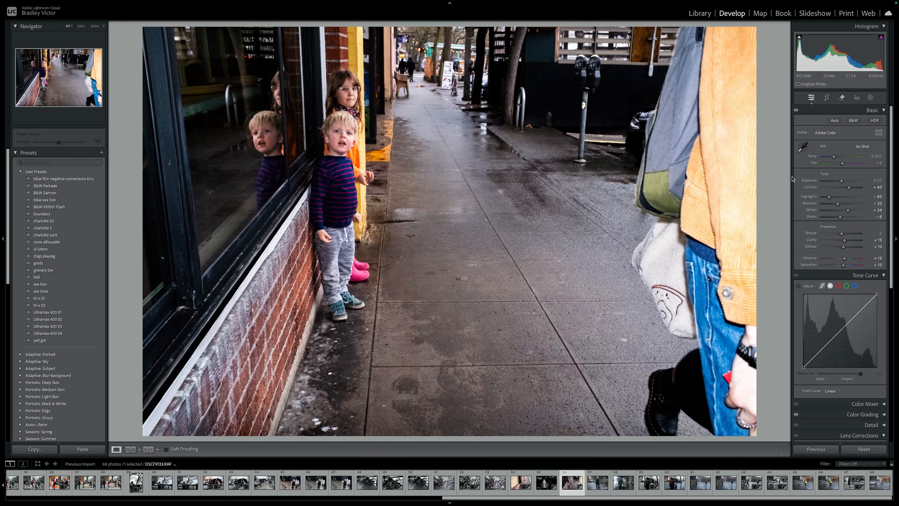
Step: Compare the photo of the children beside the window with the Basic adjustments off and on
{"action": "left_click", "coordinate": [797, 111]}
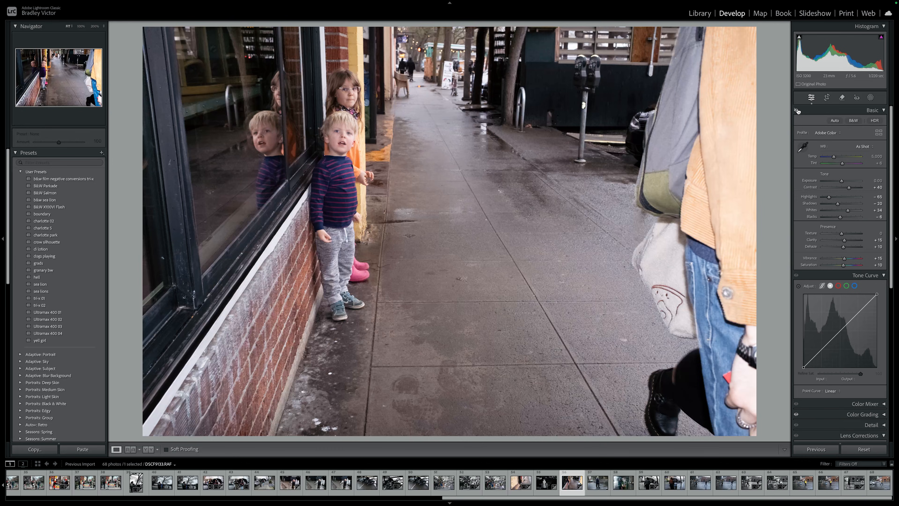
{"action": "left_click", "coordinate": [797, 111]}
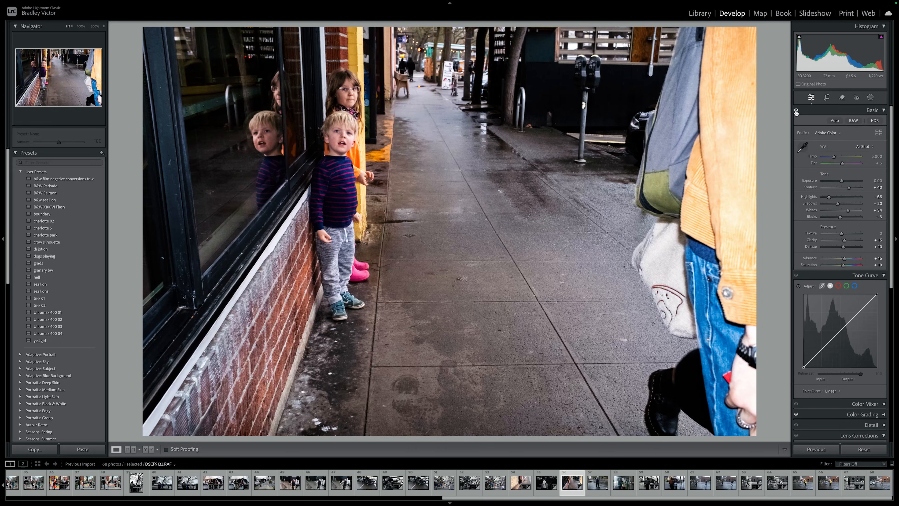
{"action": "left_click", "coordinate": [796, 111]}
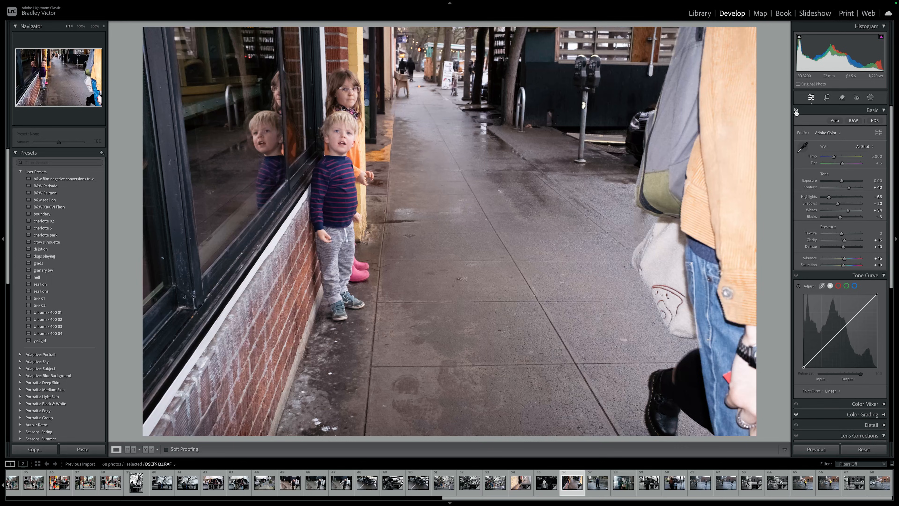
{"action": "left_click", "coordinate": [796, 110]}
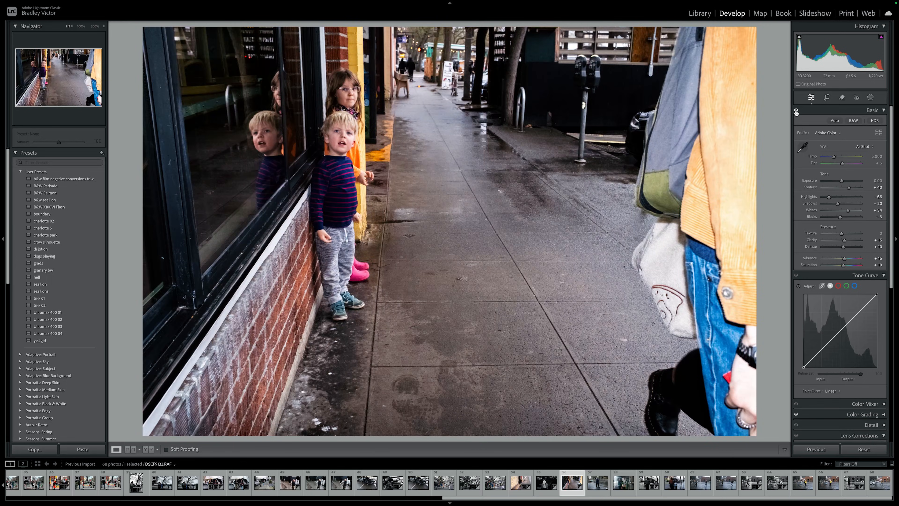
{"action": "left_click", "coordinate": [796, 111]}
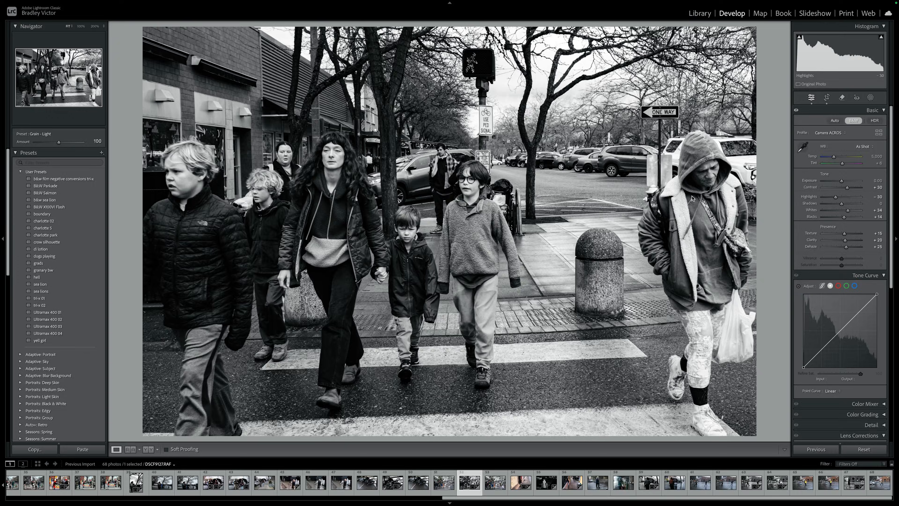
Step: Examine the hooded man, the woman and the children up close in the black-and-white crosswalk photo, returning to the fitted view
{"action": "left_click", "coordinate": [712, 182]}
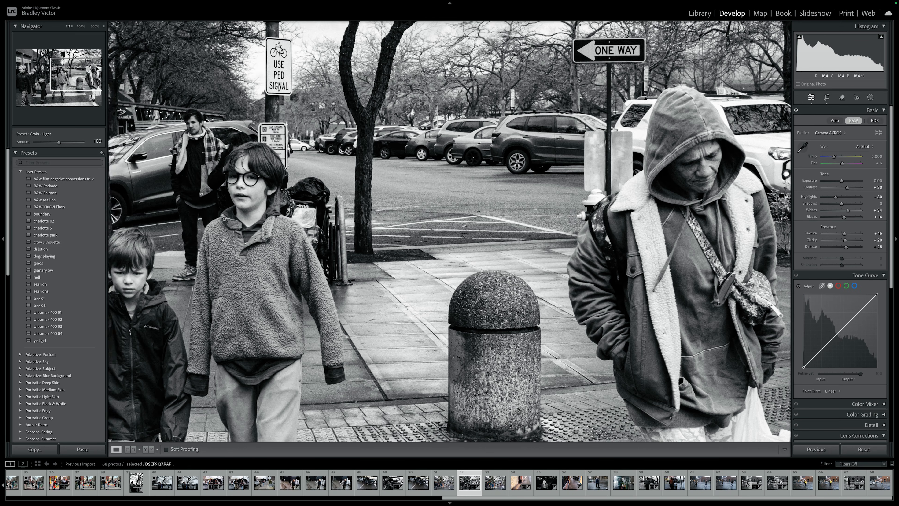
{"action": "left_click", "coordinate": [233, 214]}
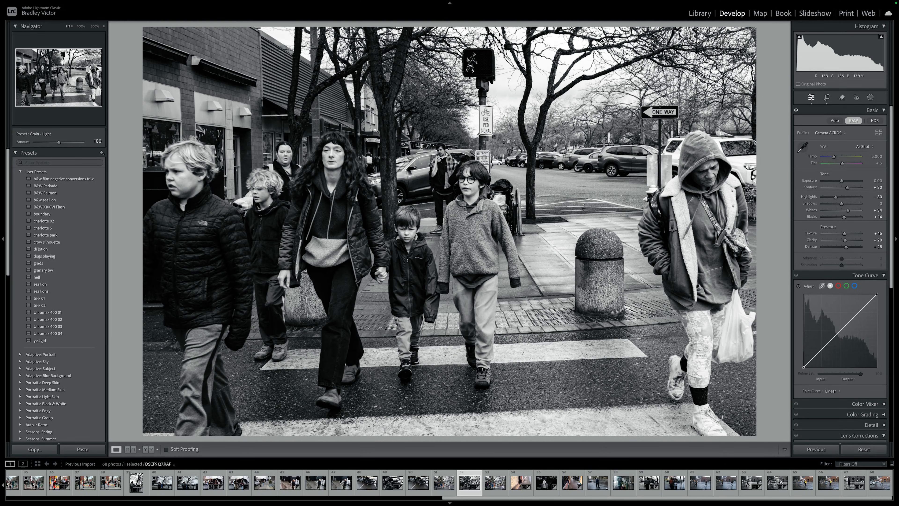
{"action": "left_click", "coordinate": [439, 153]}
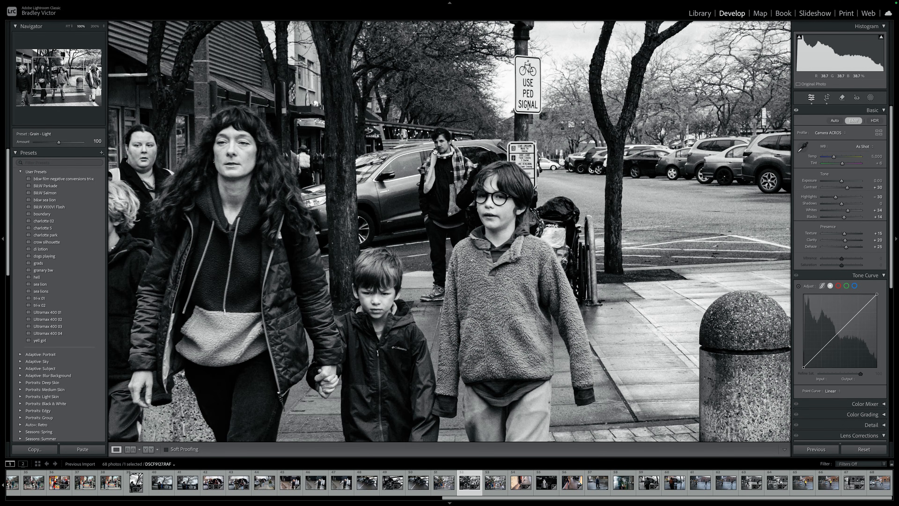
{"action": "left_click_drag", "start_coordinate": [175, 173], "coordinate": [365, 204]}
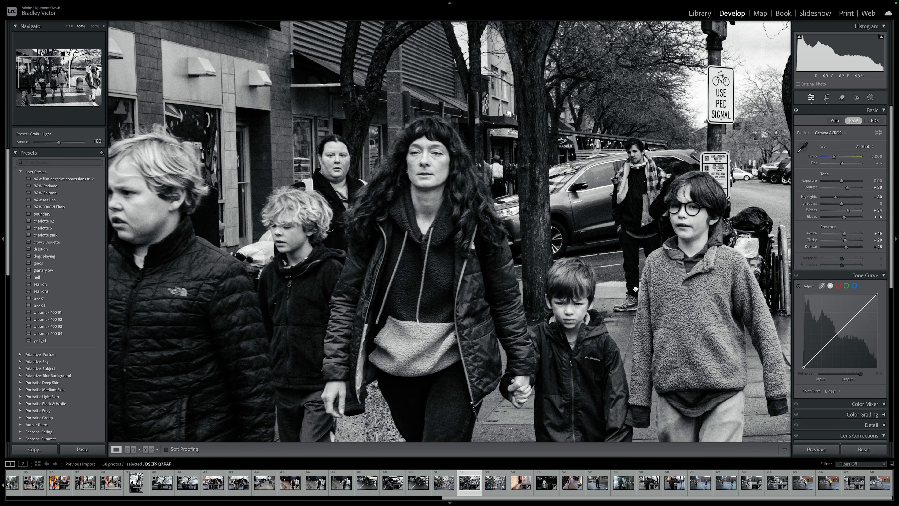
{"action": "left_click", "coordinate": [608, 285]}
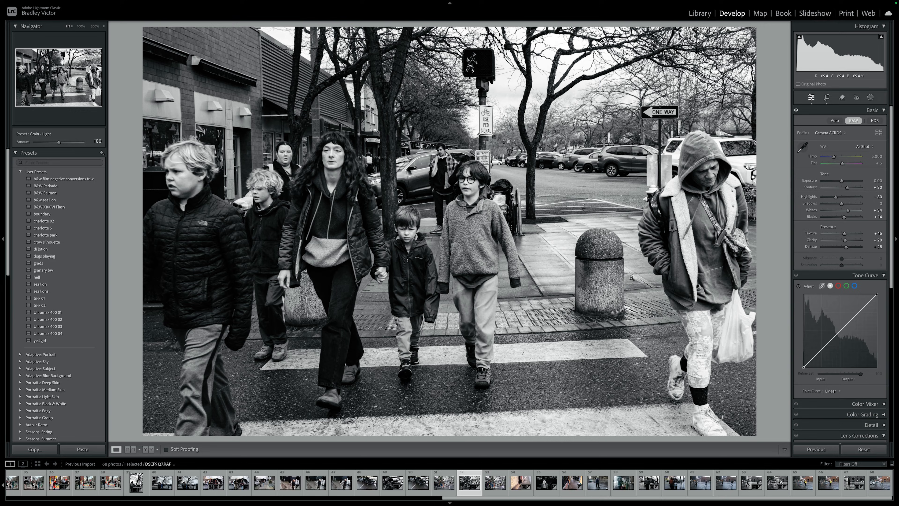
Step: Compare the black-and-white crosswalk photo with the Basic adjustments off and on, leaving them enabled
{"action": "left_click", "coordinate": [796, 111]}
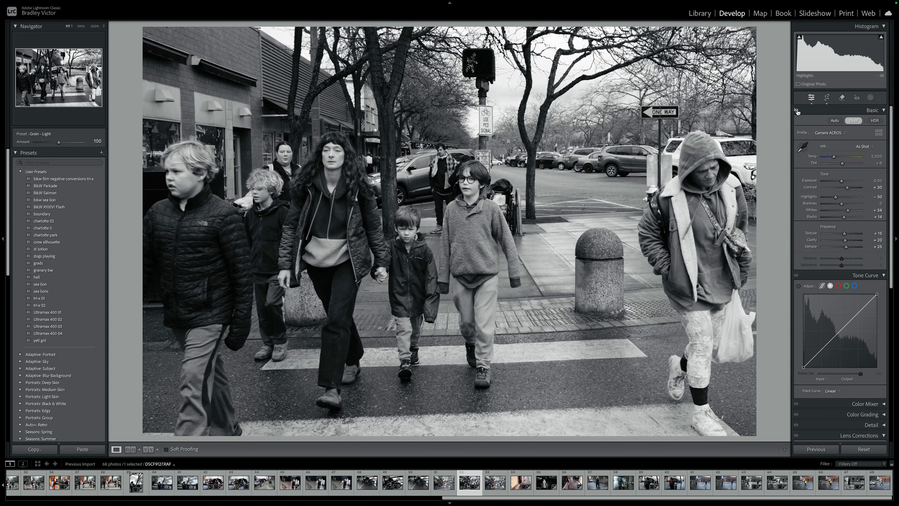
{"action": "left_click", "coordinate": [796, 112]}
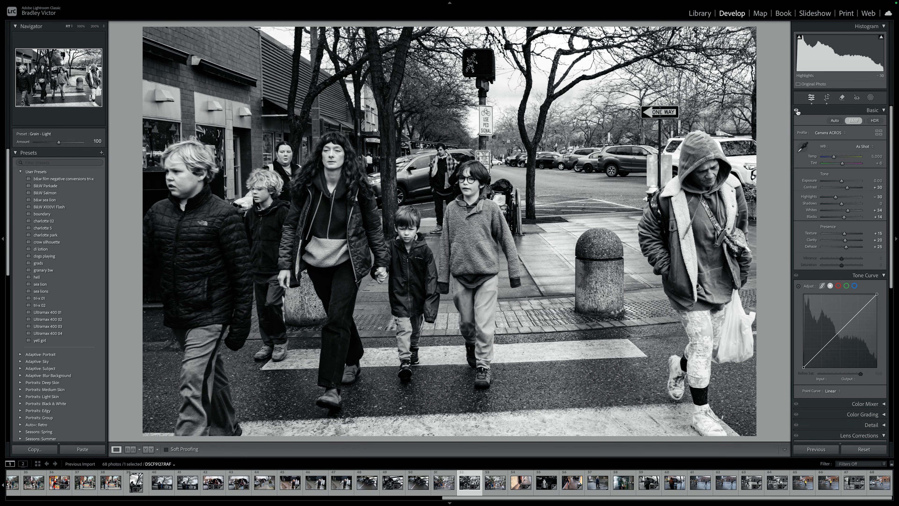
{"action": "left_click", "coordinate": [797, 111]}
{"action": "left_click", "coordinate": [796, 112]}
Step: View the unedited neighbouring shots DSCF9128 and DSCF9126, and examine the crop applied to DSCF9127
{"action": "left_click", "coordinate": [495, 484]}
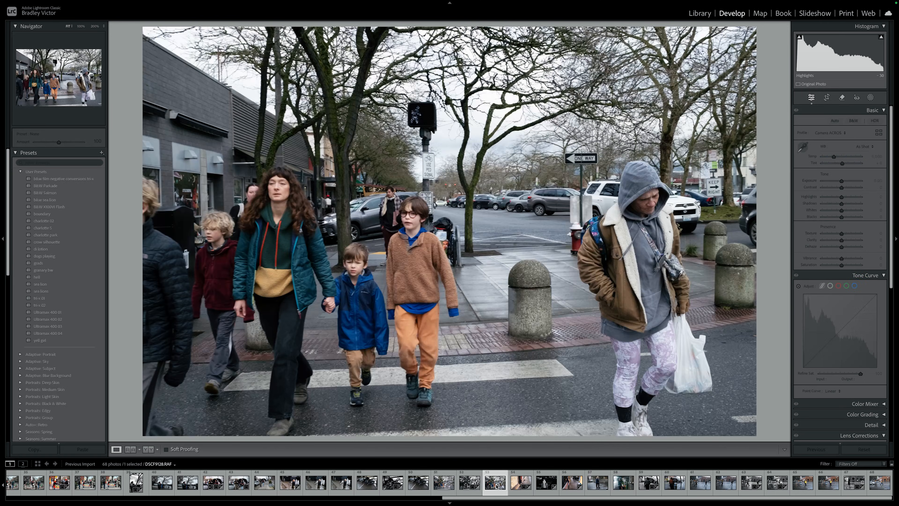
{"action": "left_click", "coordinate": [449, 484]}
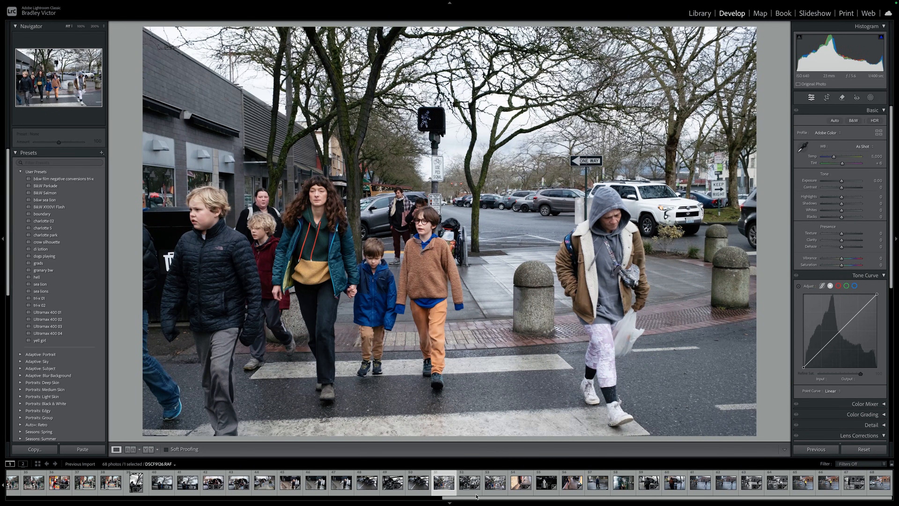
{"action": "left_click", "coordinate": [470, 487]}
{"action": "left_click", "coordinate": [828, 101]}
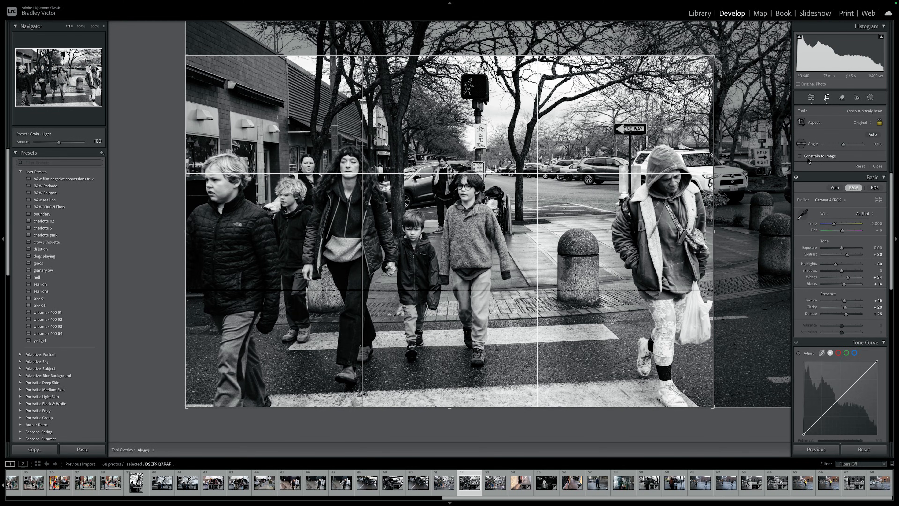
{"action": "left_click", "coordinate": [812, 98]}
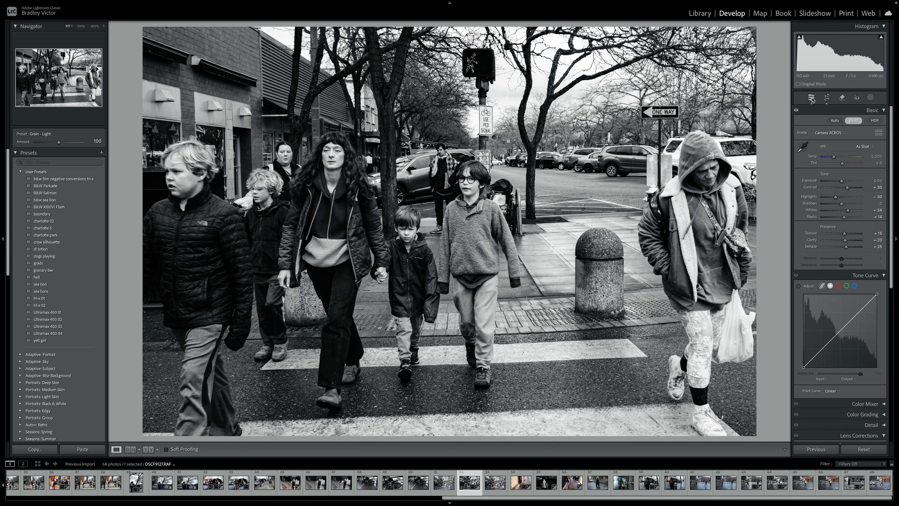
Step: Crop the unedited crosswalk photo DSCF9126 tighter around the walking group and the hooded man, keeping the original aspect ratio
{"action": "key", "text": "Left"}
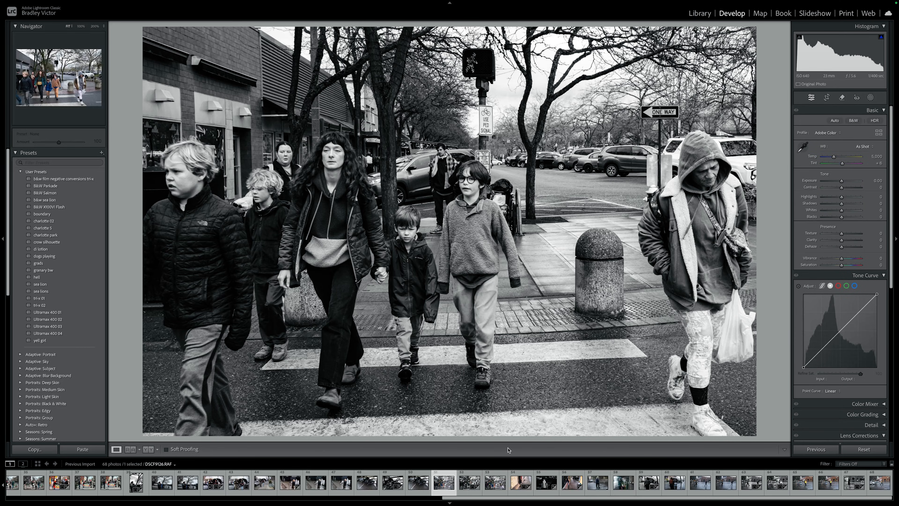
{"action": "left_click", "coordinate": [827, 98]}
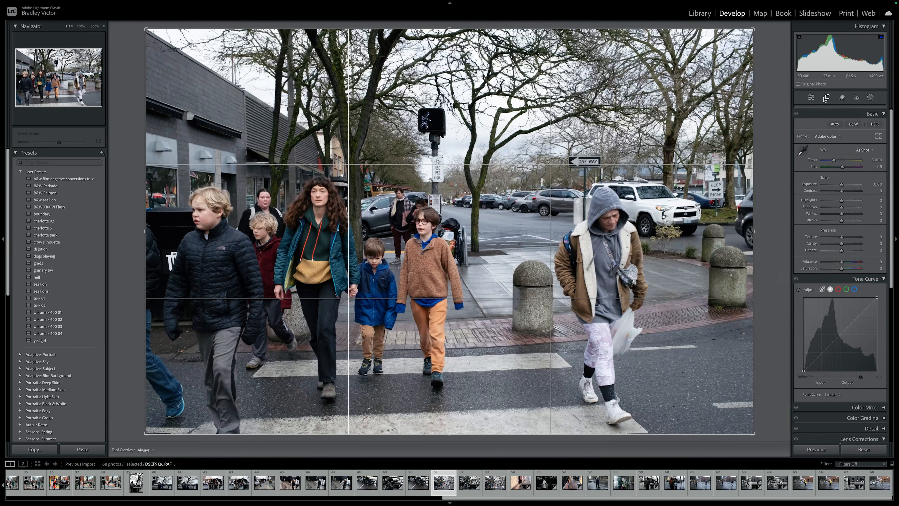
{"action": "left_click_drag", "start_coordinate": [753, 62], "coordinate": [700, 135]}
{"action": "left_click_drag", "start_coordinate": [569, 207], "coordinate": [573, 139]}
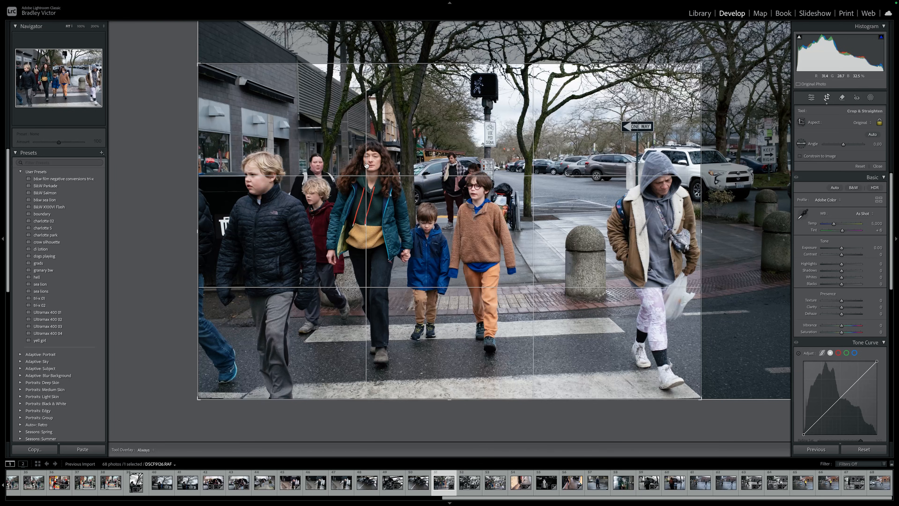
{"action": "left_click", "coordinate": [811, 97]}
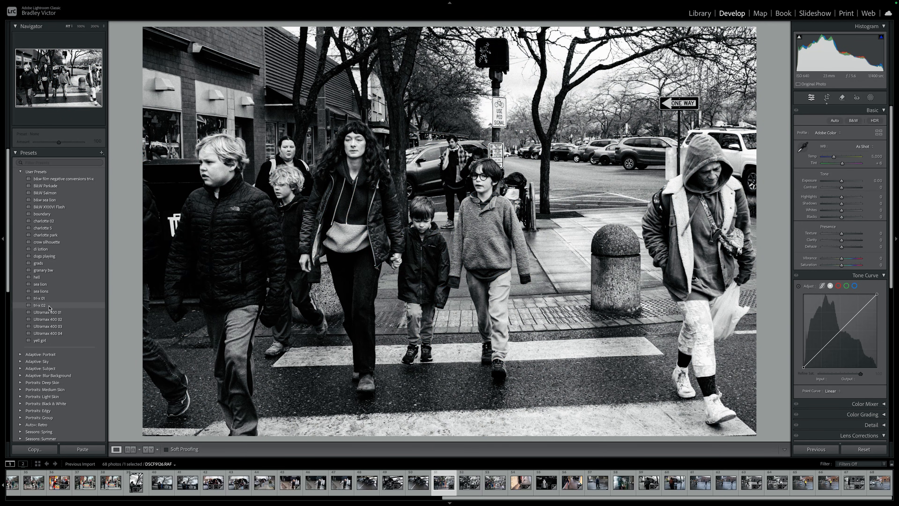
Step: Apply the tri-x 02 user preset to DSCF9126 and set Contrast to +30, Whites to +34 and Blacks to +15
{"action": "left_click", "coordinate": [50, 306]}
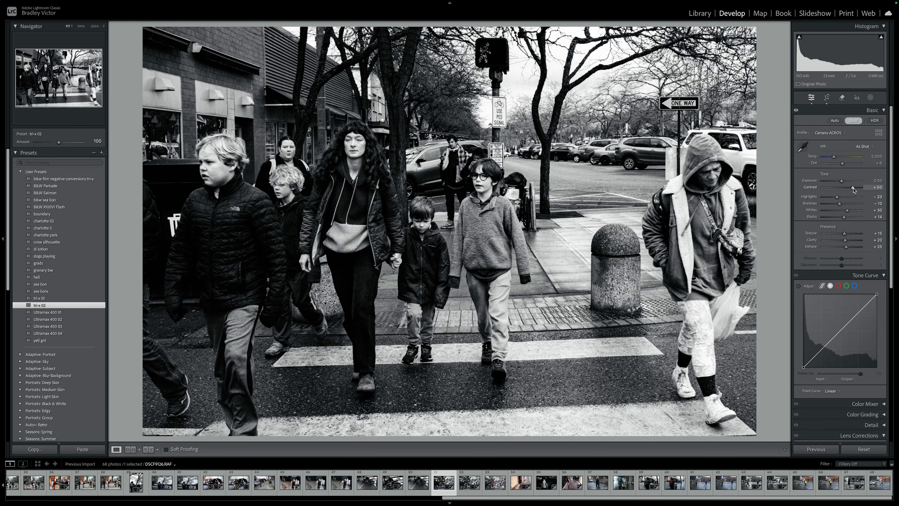
{"action": "left_click_drag", "start_coordinate": [852, 190], "coordinate": [848, 190]}
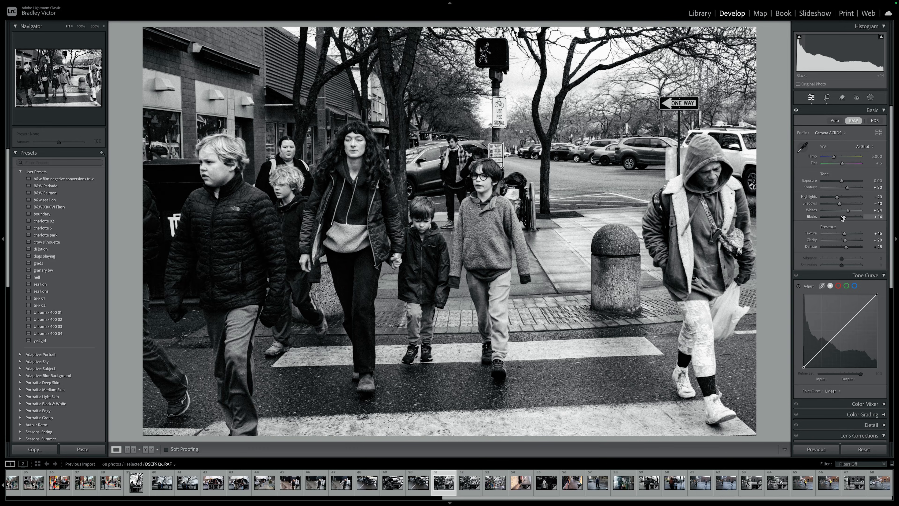
{"action": "double_click", "coordinate": [844, 218]}
{"action": "left_click_drag", "start_coordinate": [842, 219], "coordinate": [845, 219]}
Step: Apply the Light grain preset to the black-and-white crosswalk photo DSCF9126
{"action": "scroll", "coordinate": [26, 341], "scroll_direction": "down", "scroll_amount": 1}
{"action": "scroll", "coordinate": [25, 340], "scroll_direction": "down", "scroll_amount": 15}
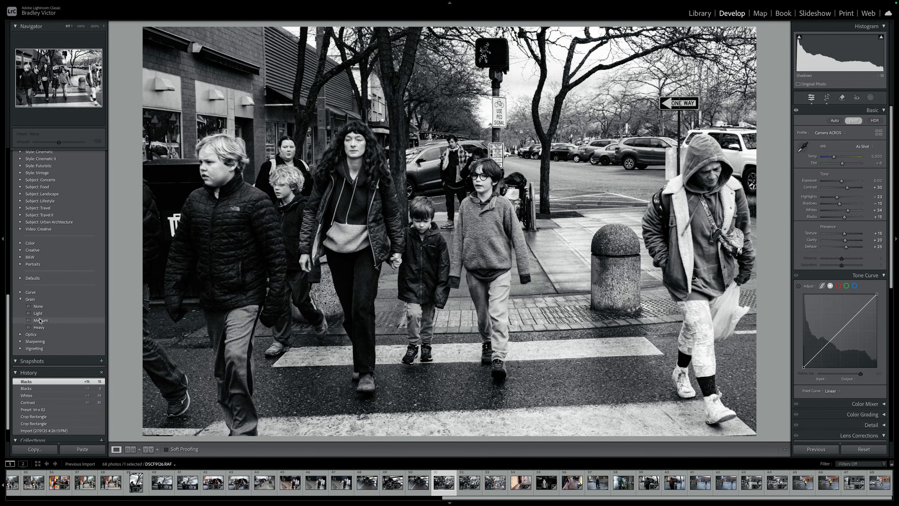
{"action": "left_click", "coordinate": [40, 314]}
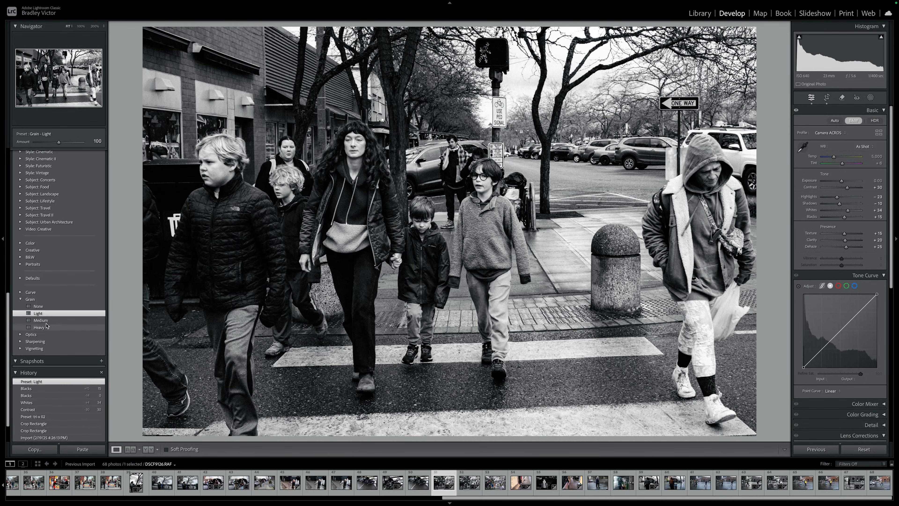
Step: Lower Highlights to about -40 and Shadows to -34 on the crosswalk photo DSCF9126
{"action": "scroll", "coordinate": [50, 319], "scroll_direction": "up", "scroll_amount": 15}
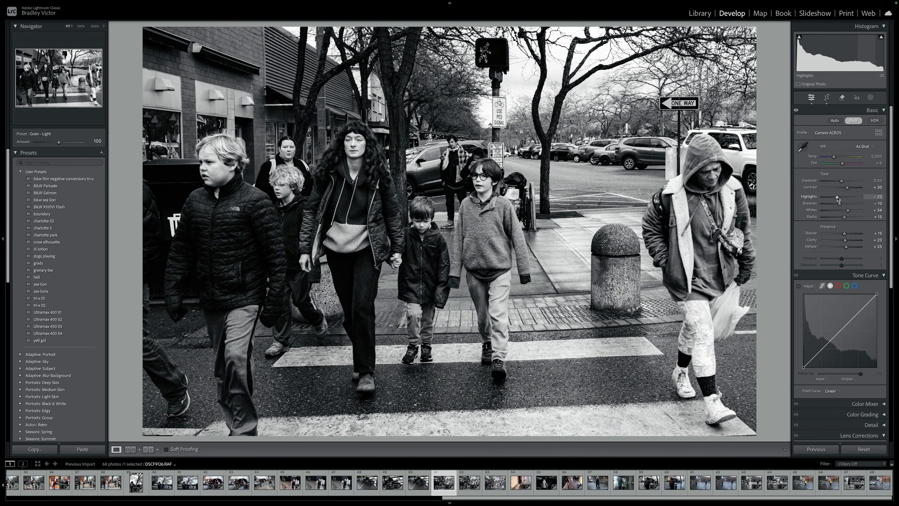
{"action": "left_click_drag", "start_coordinate": [837, 197], "coordinate": [833, 201]}
{"action": "mouse_move", "coordinate": [833, 199]}
{"action": "left_mouse_down"}
{"action": "mouse_move", "coordinate": [866, 199]}
{"action": "mouse_move", "coordinate": [833, 201]}
{"action": "left_mouse_up"}
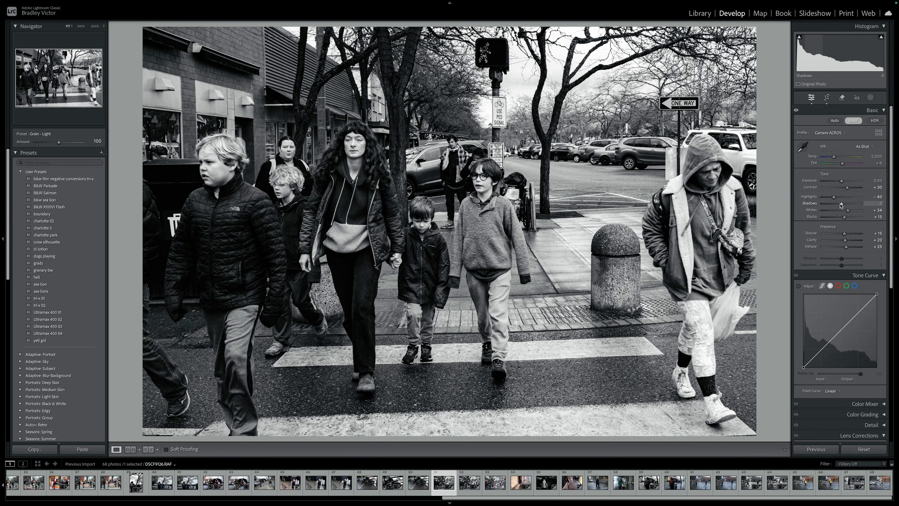
{"action": "mouse_move", "coordinate": [843, 204]}
{"action": "left_mouse_down"}
{"action": "mouse_move", "coordinate": [856, 205]}
{"action": "mouse_move", "coordinate": [835, 211]}
{"action": "left_mouse_up"}
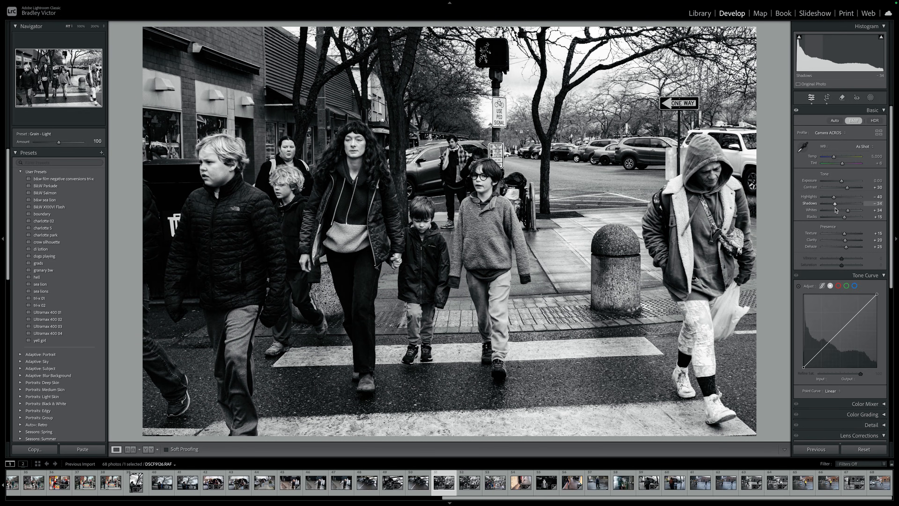
Step: Set Shadows to about -15 on the crosswalk photo DSCF9126 and compare it with the Basic adjustments off and on
{"action": "left_click_drag", "start_coordinate": [838, 208], "coordinate": [839, 208]}
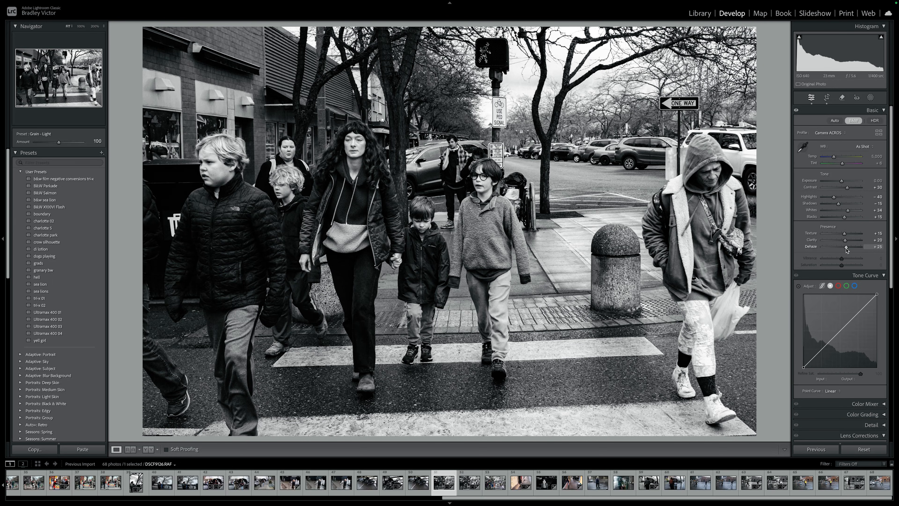
{"action": "left_click", "coordinate": [796, 110]}
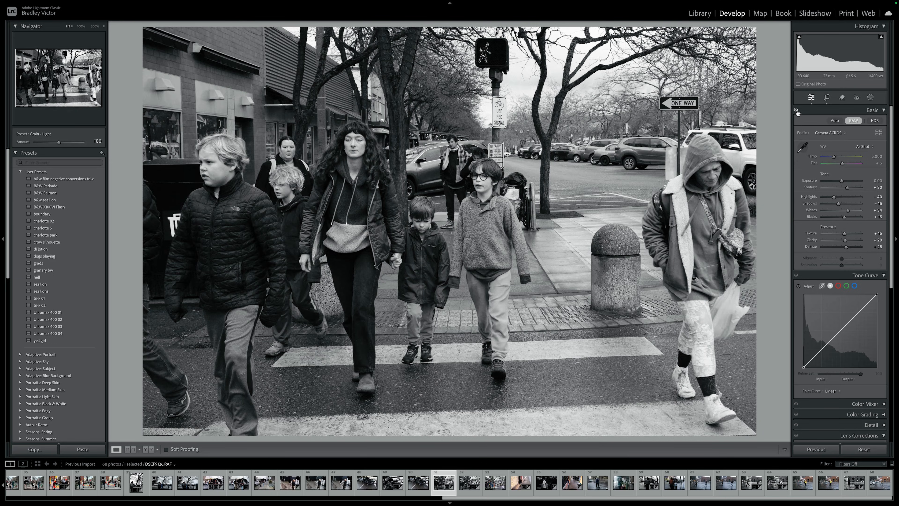
{"action": "left_click", "coordinate": [797, 112]}
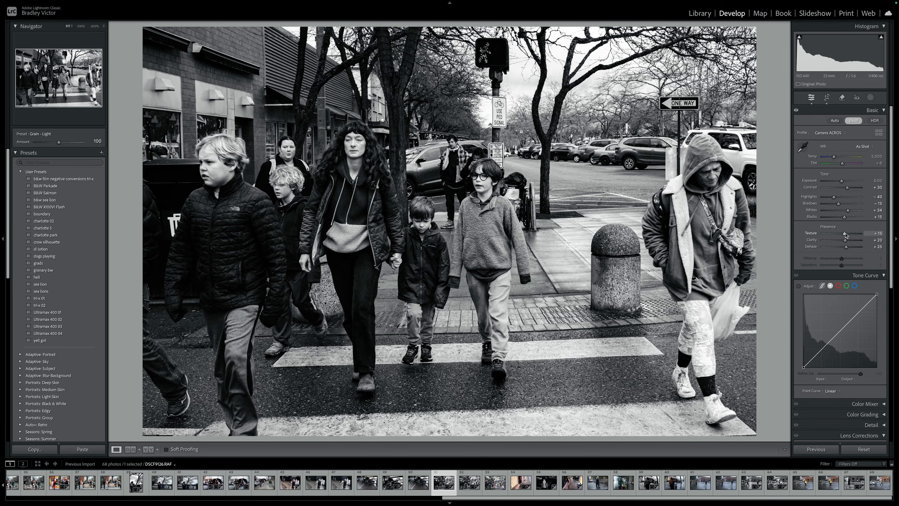
Step: Try Texture at +100 and Clarity at about +93 on the crosswalk photo, and undo both changes
{"action": "mouse_move", "coordinate": [844, 234]}
{"action": "left_mouse_down"}
{"action": "mouse_move", "coordinate": [872, 235]}
{"action": "mouse_move", "coordinate": [859, 241]}
{"action": "left_mouse_up"}
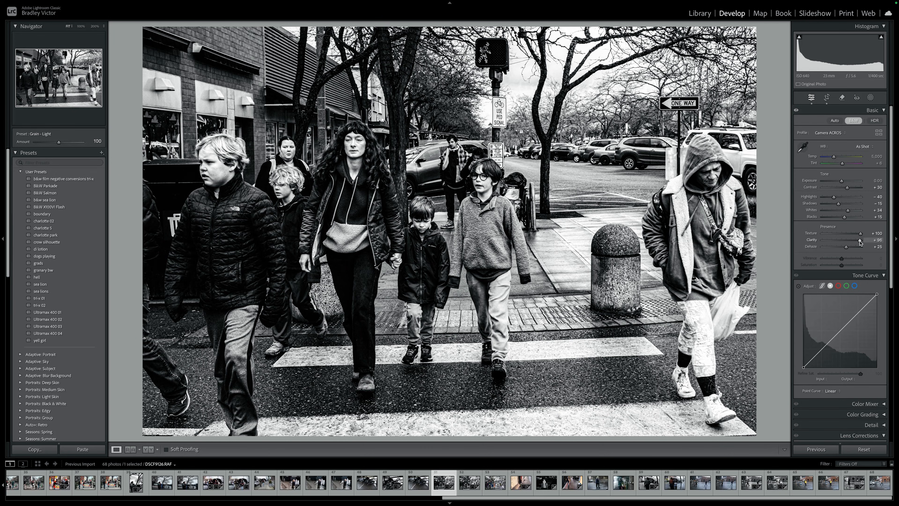
{"action": "left_click_drag", "start_coordinate": [860, 242], "coordinate": [859, 247]}
{"action": "mouse_move", "coordinate": [25, 20]}
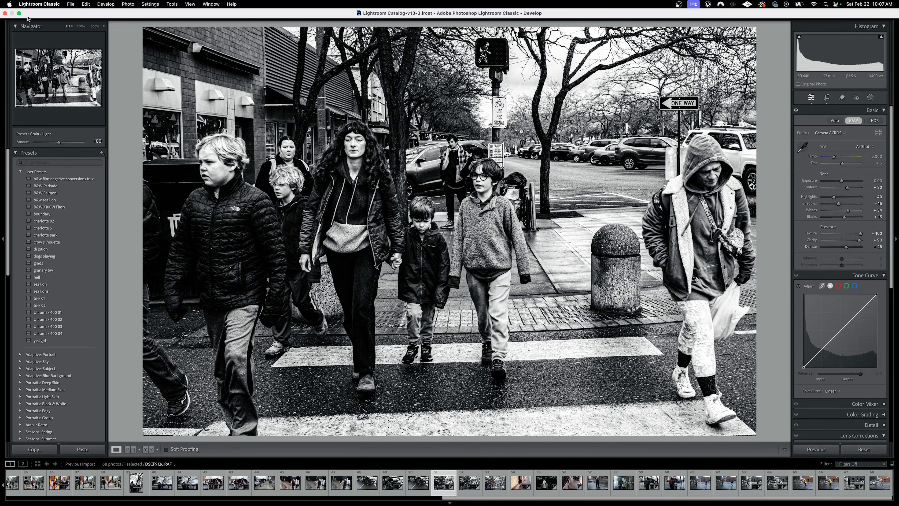
{"action": "left_click", "coordinate": [86, 4]}
{"action": "left_click", "coordinate": [93, 13]}
{"action": "left_click", "coordinate": [86, 4]}
{"action": "left_click", "coordinate": [93, 13]}
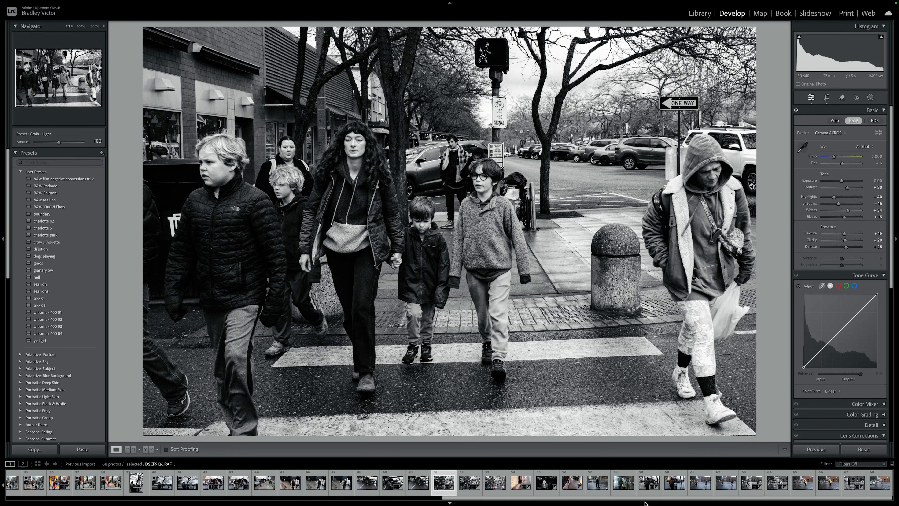
Step: Open the black-and-white photo DSCF9111 of the woman holding a teddy bear beside the recycling bins
{"action": "left_click_drag", "start_coordinate": [644, 500], "coordinate": [386, 498]}
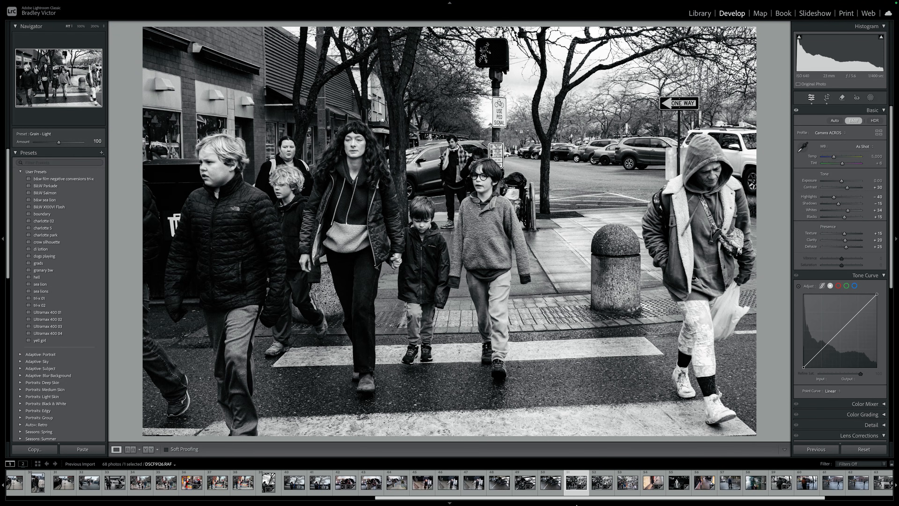
{"action": "mouse_move", "coordinate": [398, 501]}
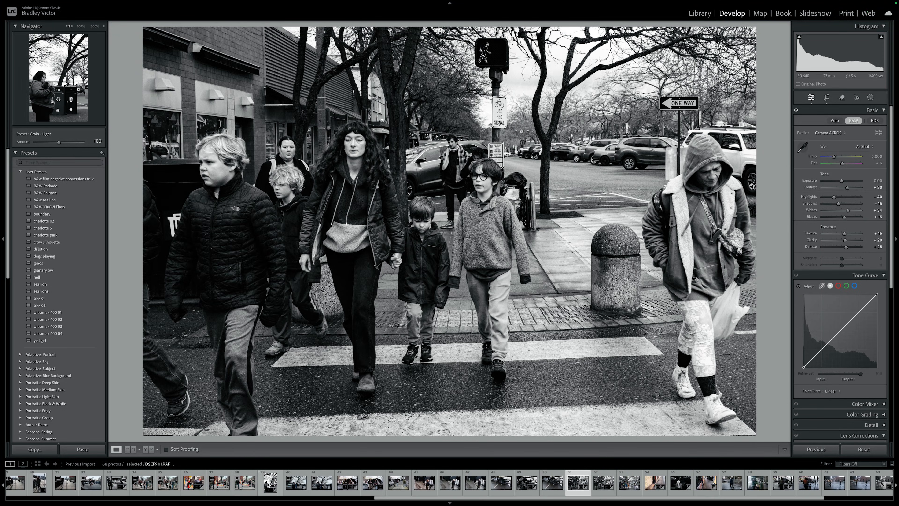
{"action": "left_click", "coordinate": [268, 484]}
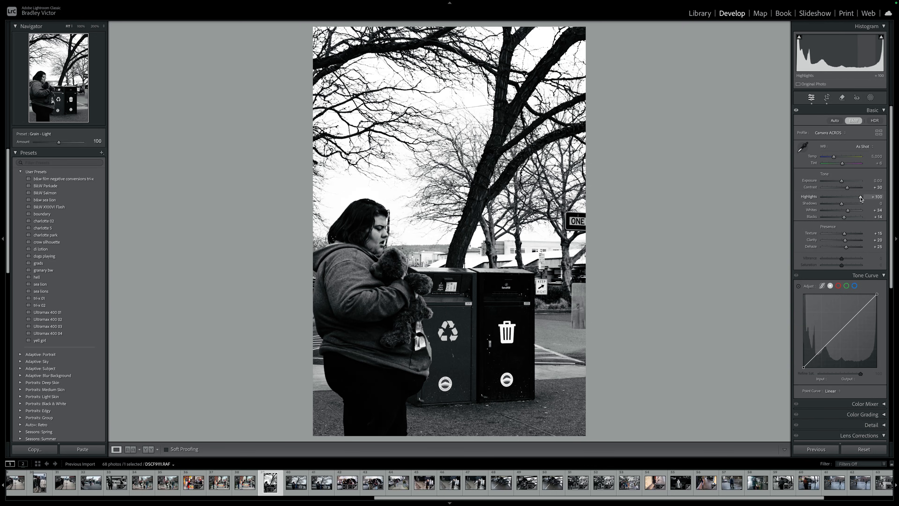
Step: Try Highlights at about -51 on DSCF9111, inspect the sky at 100% zoom, and return Highlights to +100
{"action": "left_click_drag", "start_coordinate": [861, 198], "coordinate": [833, 200]}
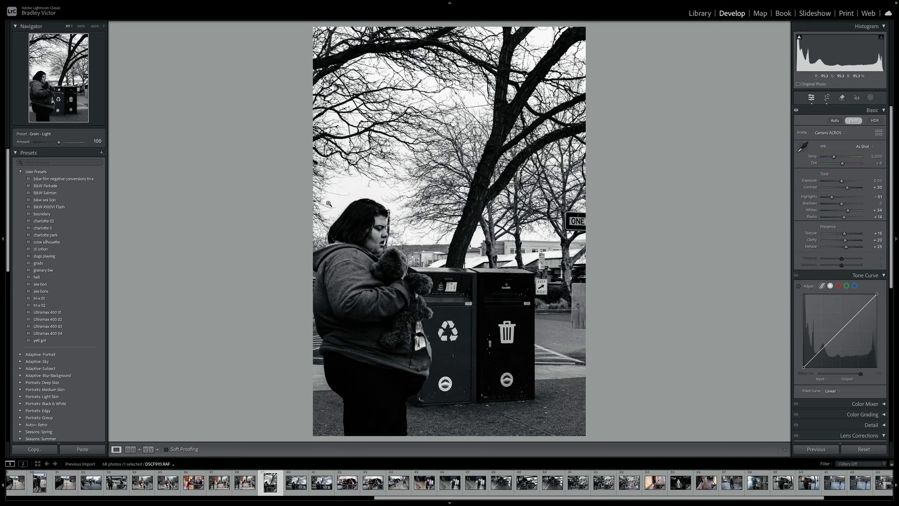
{"action": "left_click", "coordinate": [404, 227]}
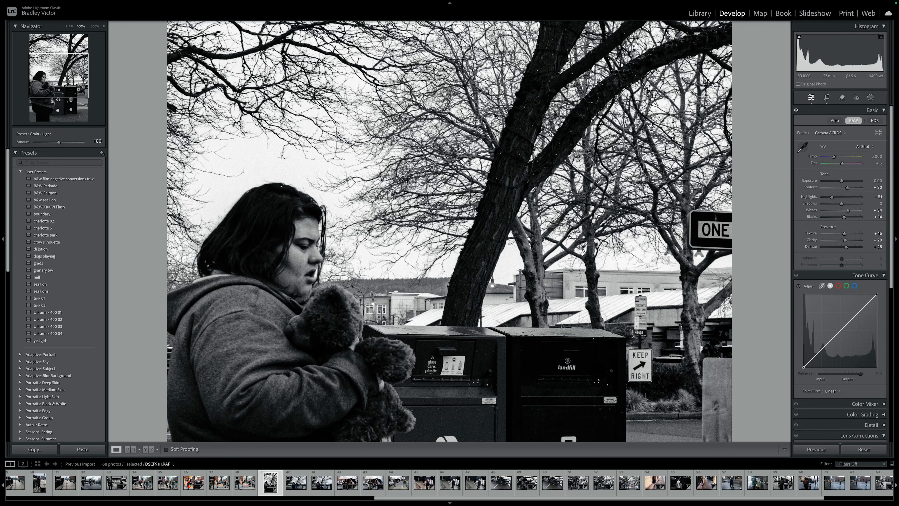
{"action": "left_click_drag", "start_coordinate": [832, 198], "coordinate": [876, 204]}
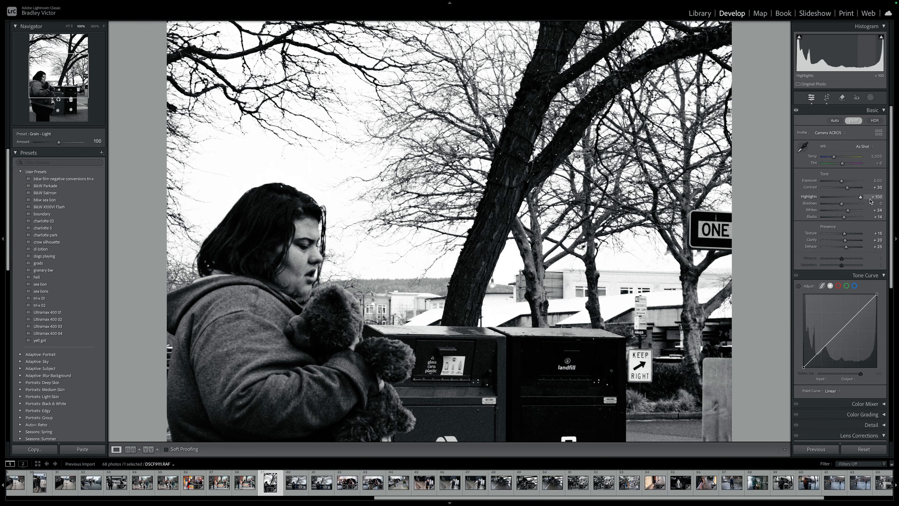
{"action": "left_click", "coordinate": [414, 217]}
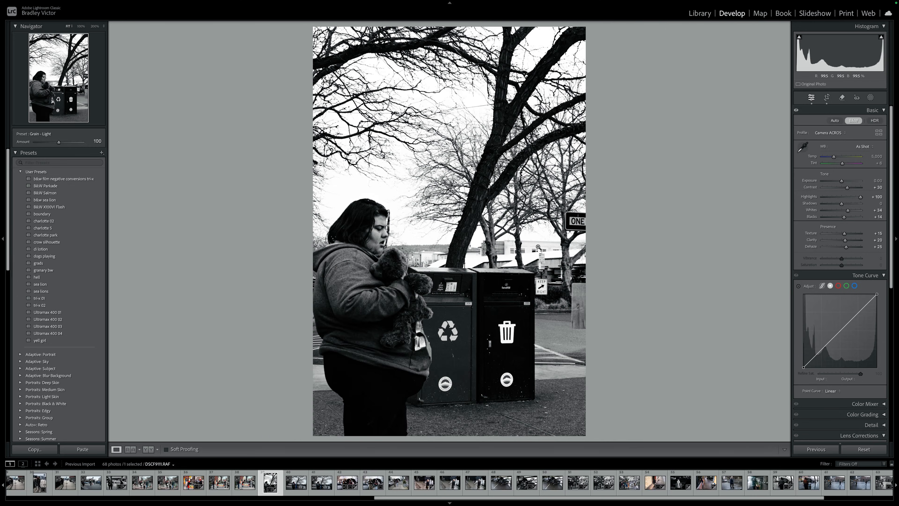
Step: Compare DSCF9111 with the Basic adjustments off and on, and examine the bins and teddy bear at 100% zoom
{"action": "left_click", "coordinate": [796, 111]}
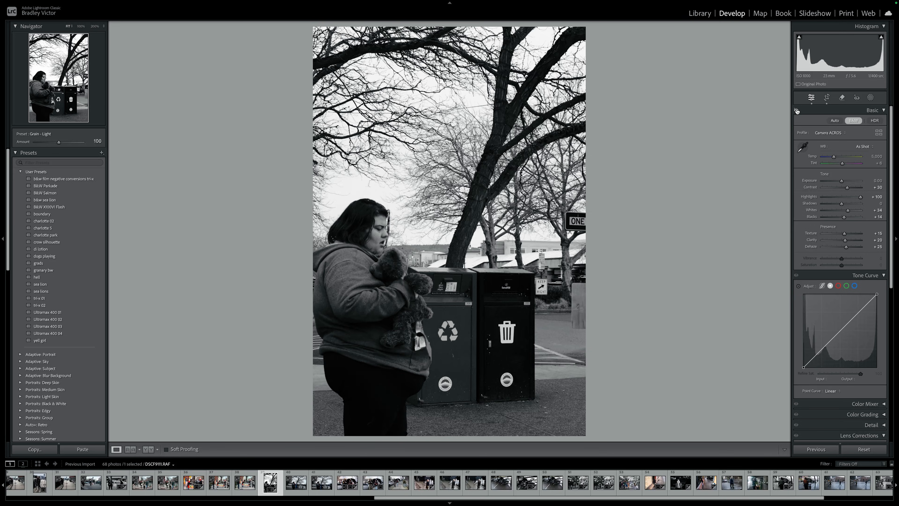
{"action": "left_click", "coordinate": [797, 111]}
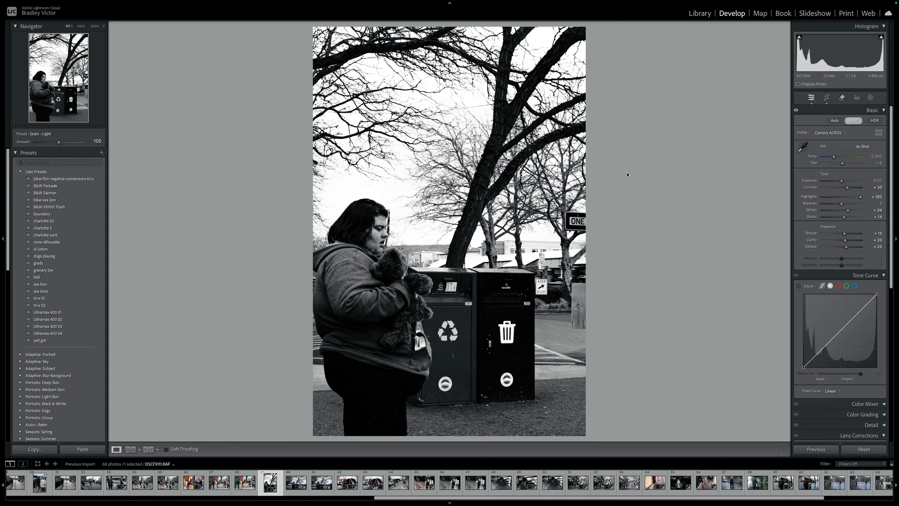
{"action": "left_click", "coordinate": [444, 382]}
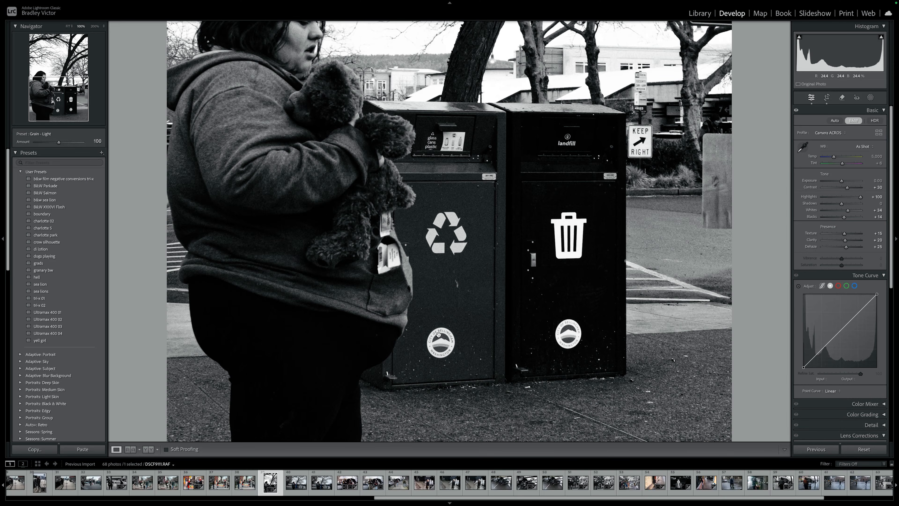
{"action": "left_click", "coordinate": [389, 234]}
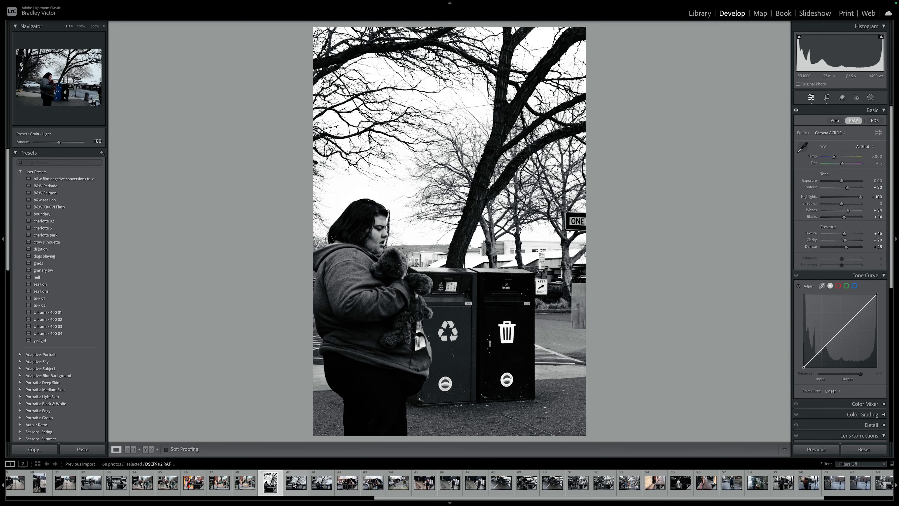
Step: View the color photos DSCF9108 of the Cactus Canyon pinball machine and DSCF9129 of the legs in the doorway
{"action": "left_click", "coordinate": [191, 482]}
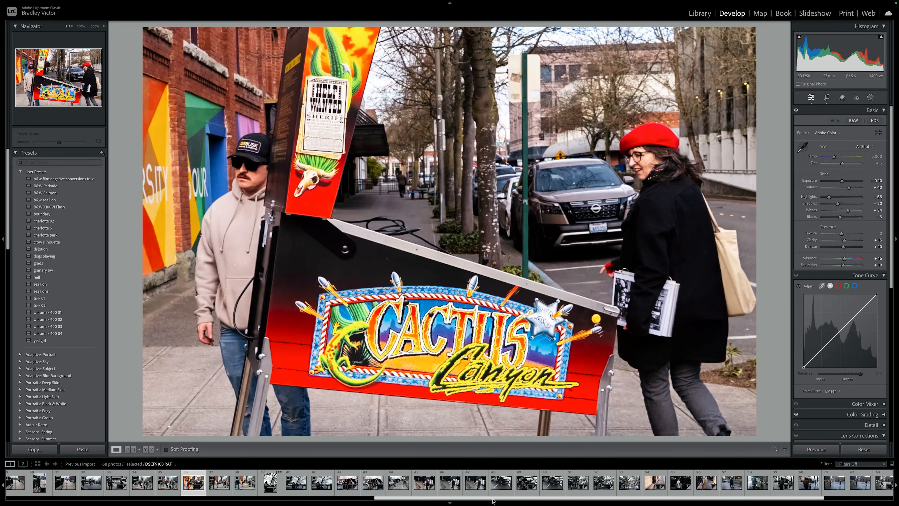
{"action": "left_click", "coordinate": [646, 484]}
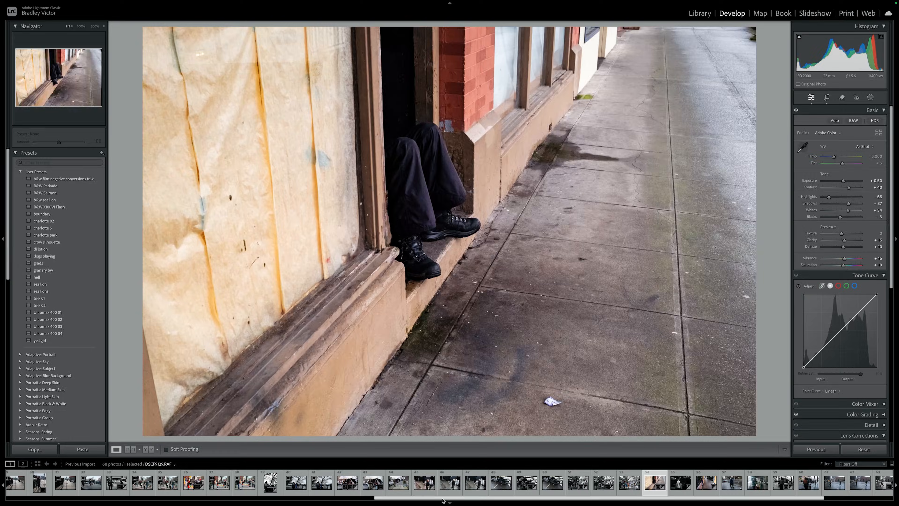
Step: Open the black-and-white portrait DSCF9084 of the woman with shopping bags and compare it with the Basic adjustments off and on
{"action": "left_click_drag", "start_coordinate": [442, 499], "coordinate": [268, 490]}
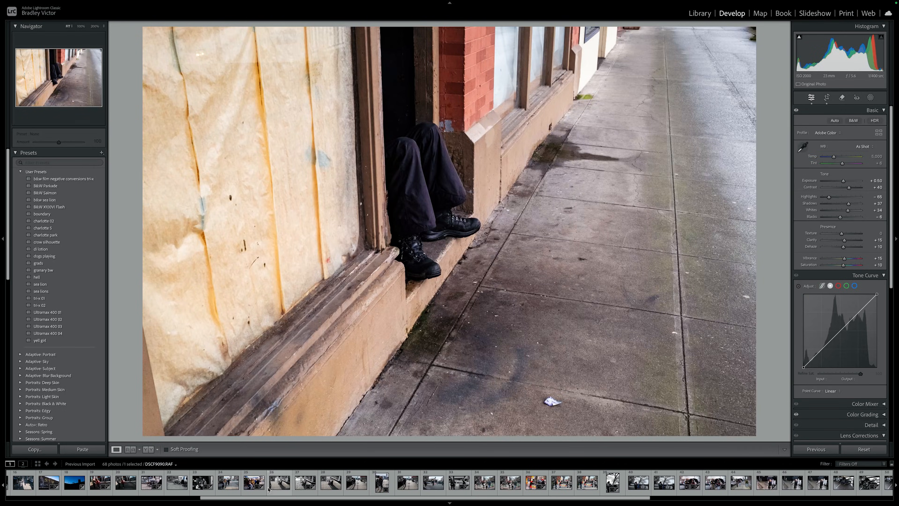
{"action": "left_click", "coordinate": [197, 485]}
{"action": "left_click_drag", "start_coordinate": [213, 499], "coordinate": [172, 494]}
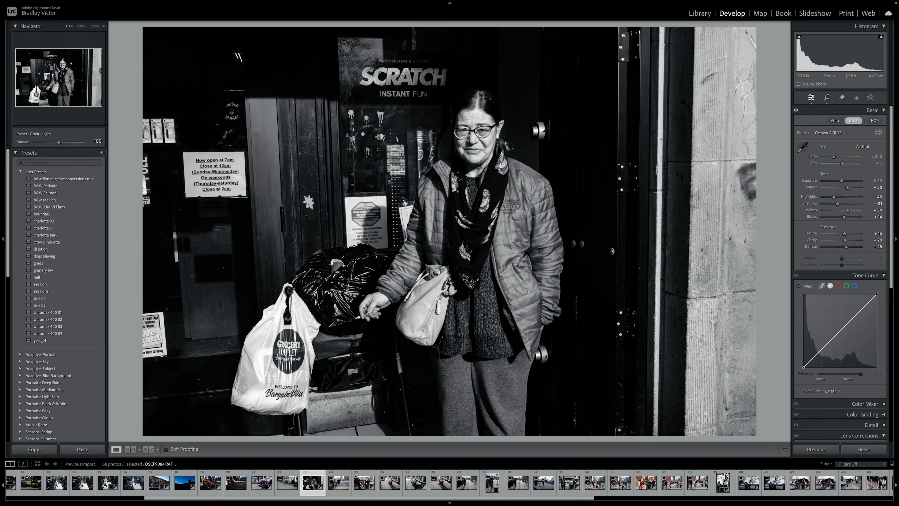
{"action": "left_click", "coordinate": [797, 111]}
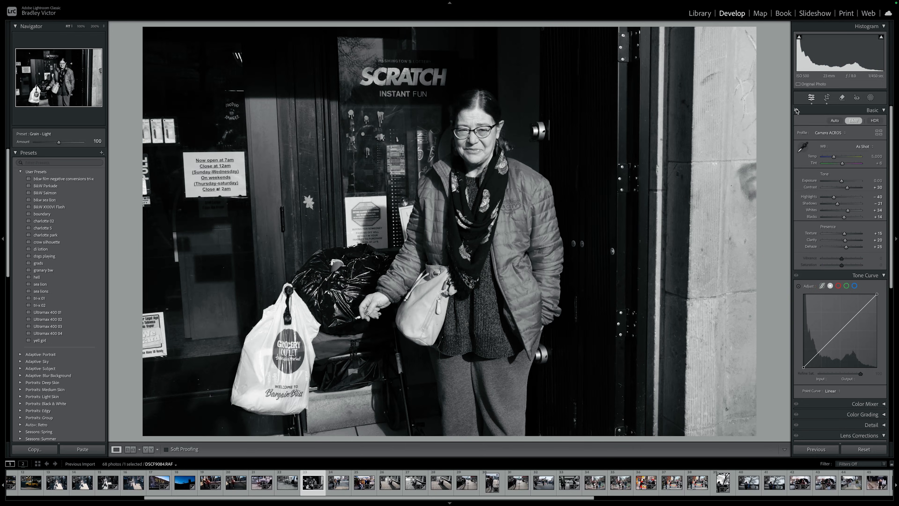
{"action": "left_click", "coordinate": [797, 111]}
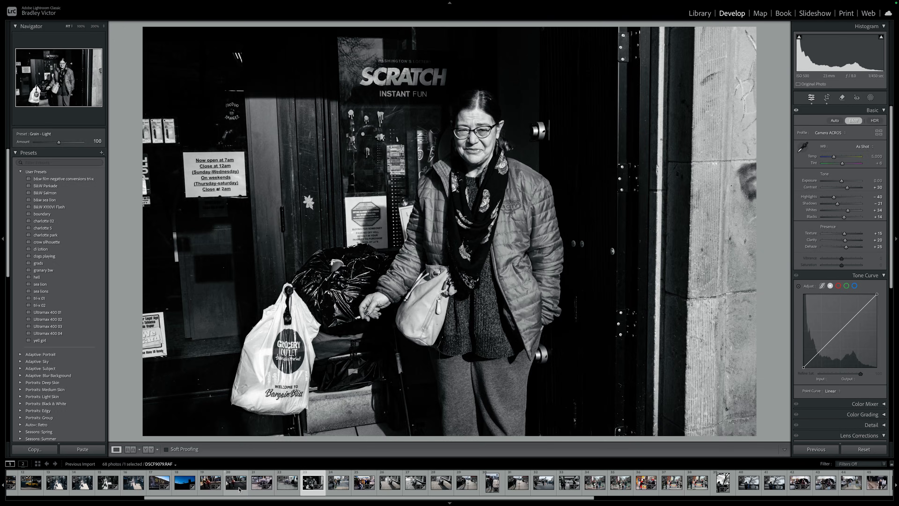
Step: Open the barbed-wire rooftop photo DSCF9077 and lower Shadows to -100 to turn the building into a silhouette
{"action": "left_click", "coordinate": [208, 484]}
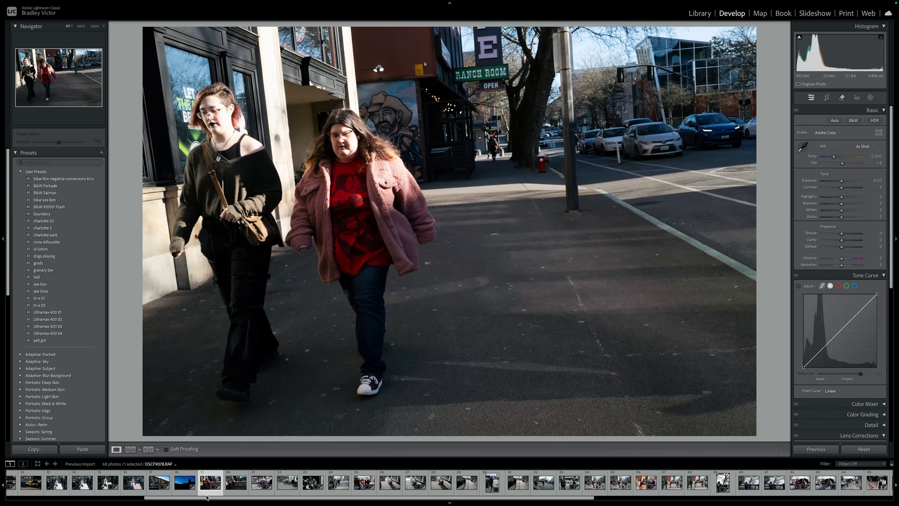
{"action": "key", "text": "Left"}
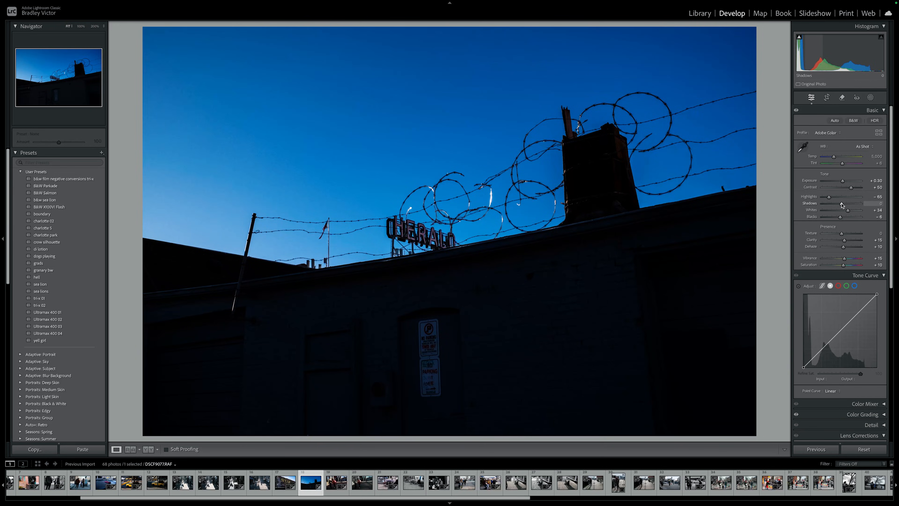
{"action": "left_click_drag", "start_coordinate": [841, 205], "coordinate": [795, 205]}
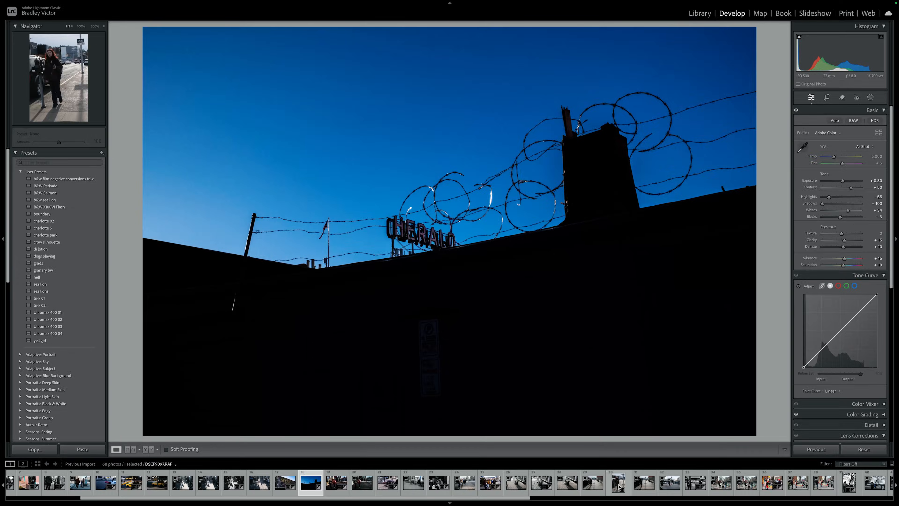
Step: Browse more street photos, including DSCF9097 of the woman by the parking meter and DSCF9101 of the skateboarder
{"action": "left_click", "coordinate": [617, 487]}
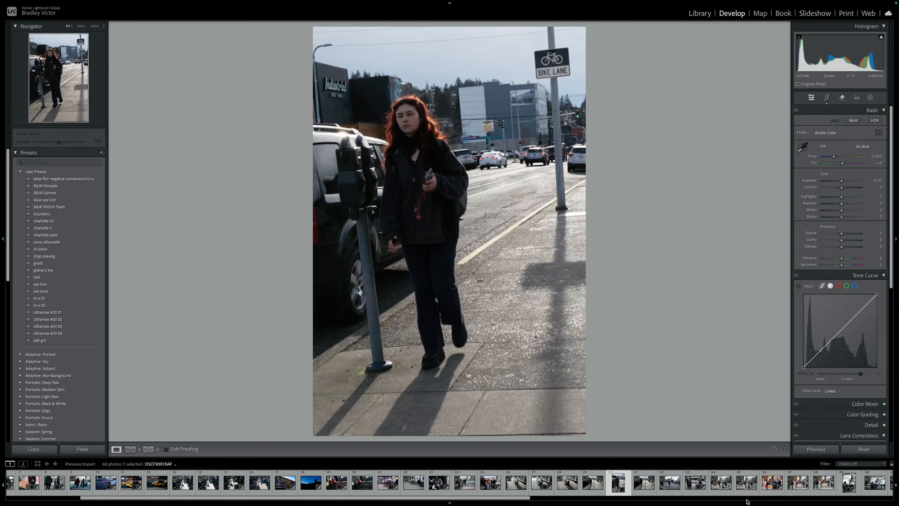
{"action": "left_click", "coordinate": [704, 488]}
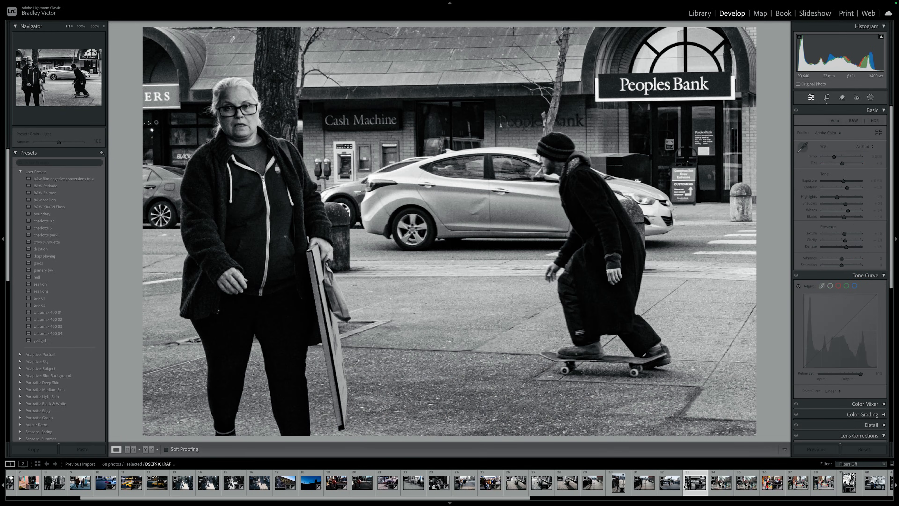
{"action": "left_click", "coordinate": [767, 486]}
{"action": "scroll", "coordinate": [661, 488], "scroll_direction": "down", "scroll_amount": 5}
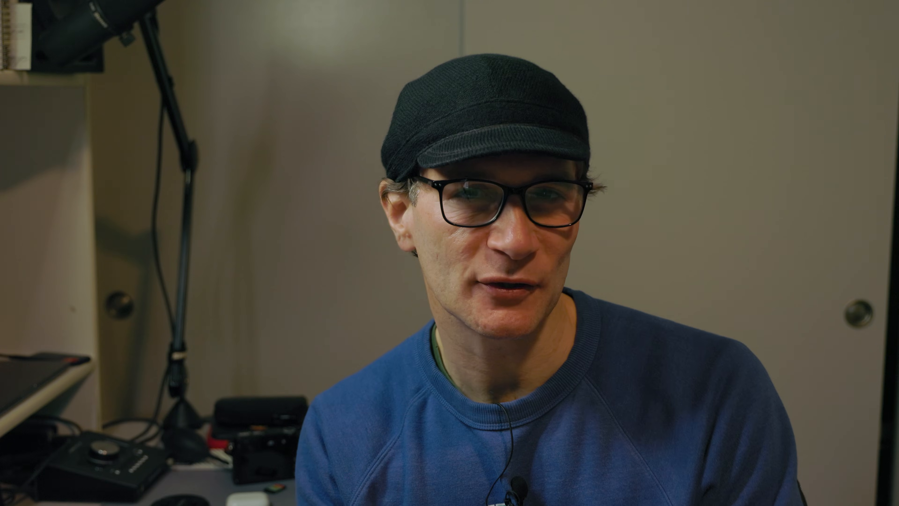